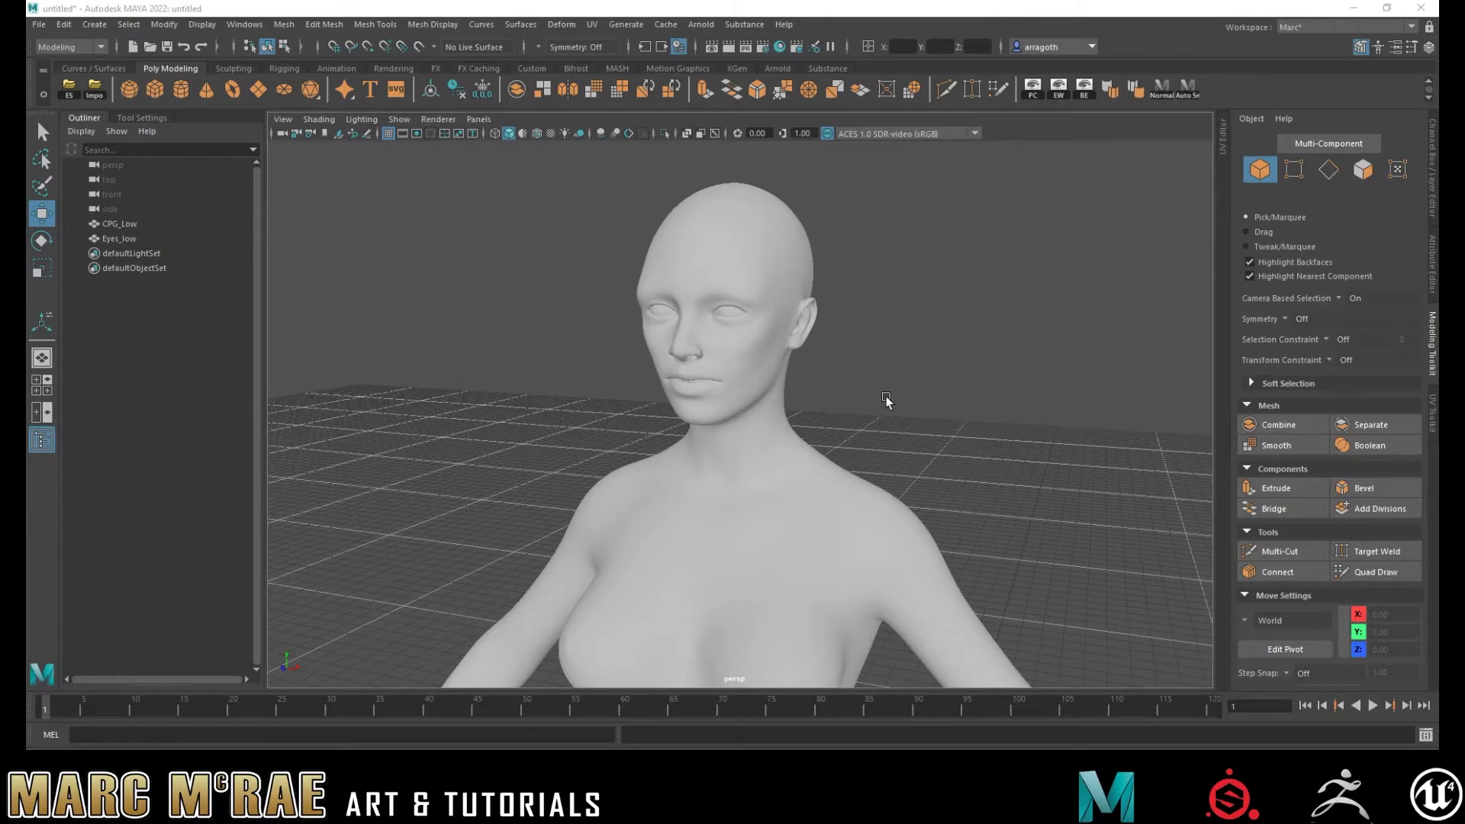
- Select the CPG_Low body mesh and switch it to face selection with the upper chest in view
{"action": "left_click", "coordinate": [794, 480]}
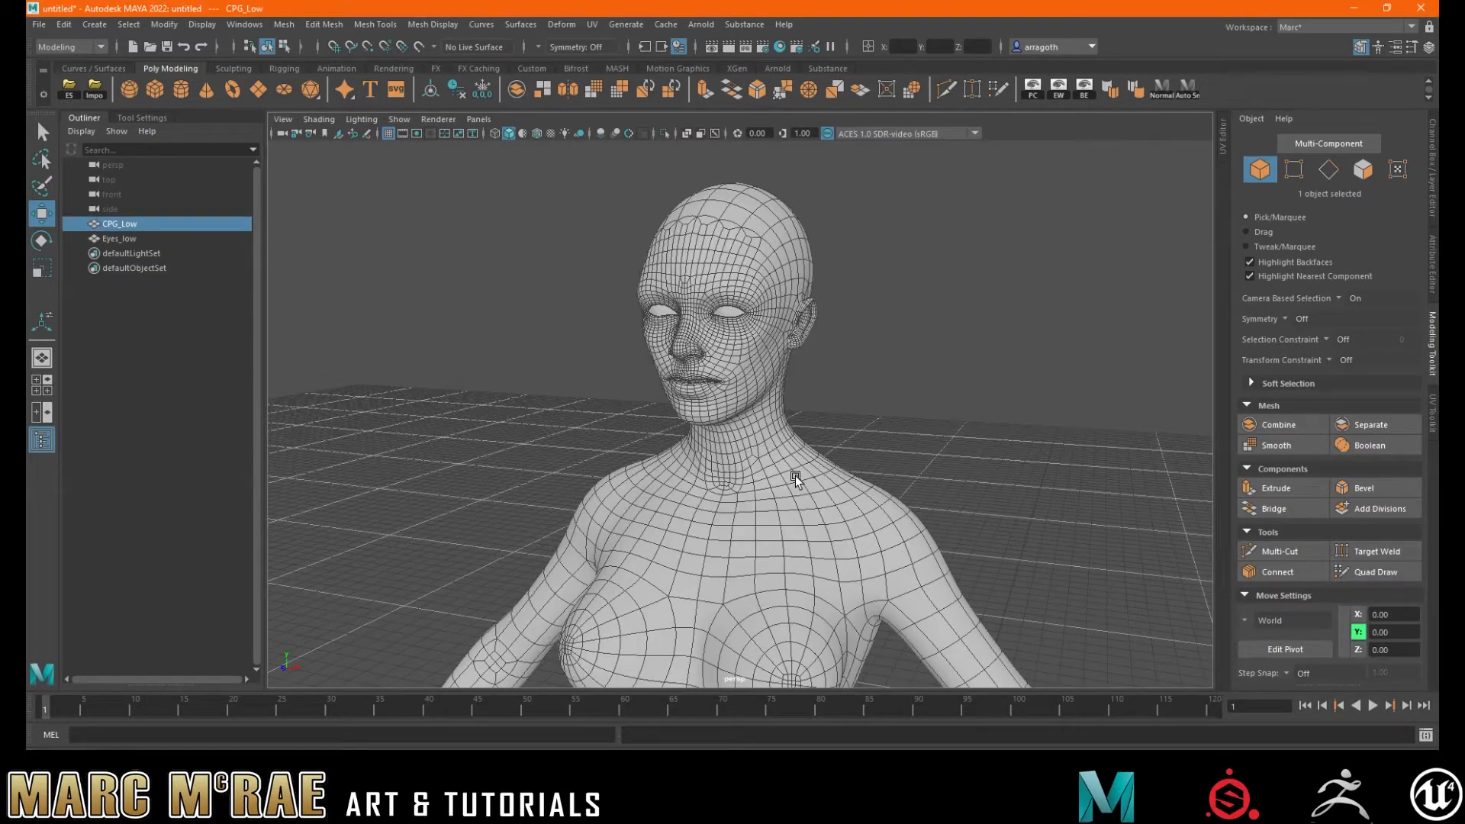
{"action": "left_click", "coordinate": [733, 315]}
{"action": "left_click", "coordinate": [755, 254]}
{"action": "left_click", "coordinate": [734, 316]}
{"action": "scroll", "coordinate": [776, 338], "scroll_direction": "up", "scroll_amount": 8}
{"action": "middle_click_drag", "start_coordinate": [776, 338], "coordinate": [817, 478], "text": "alt"}
{"action": "left_click_drag", "start_coordinate": [817, 478], "coordinate": [854, 477], "text": "alt"}
{"action": "left_click_drag", "start_coordinate": [992, 483], "coordinate": [817, 461], "text": "alt"}
{"action": "scroll", "coordinate": [817, 461], "scroll_direction": "down", "scroll_amount": 3}
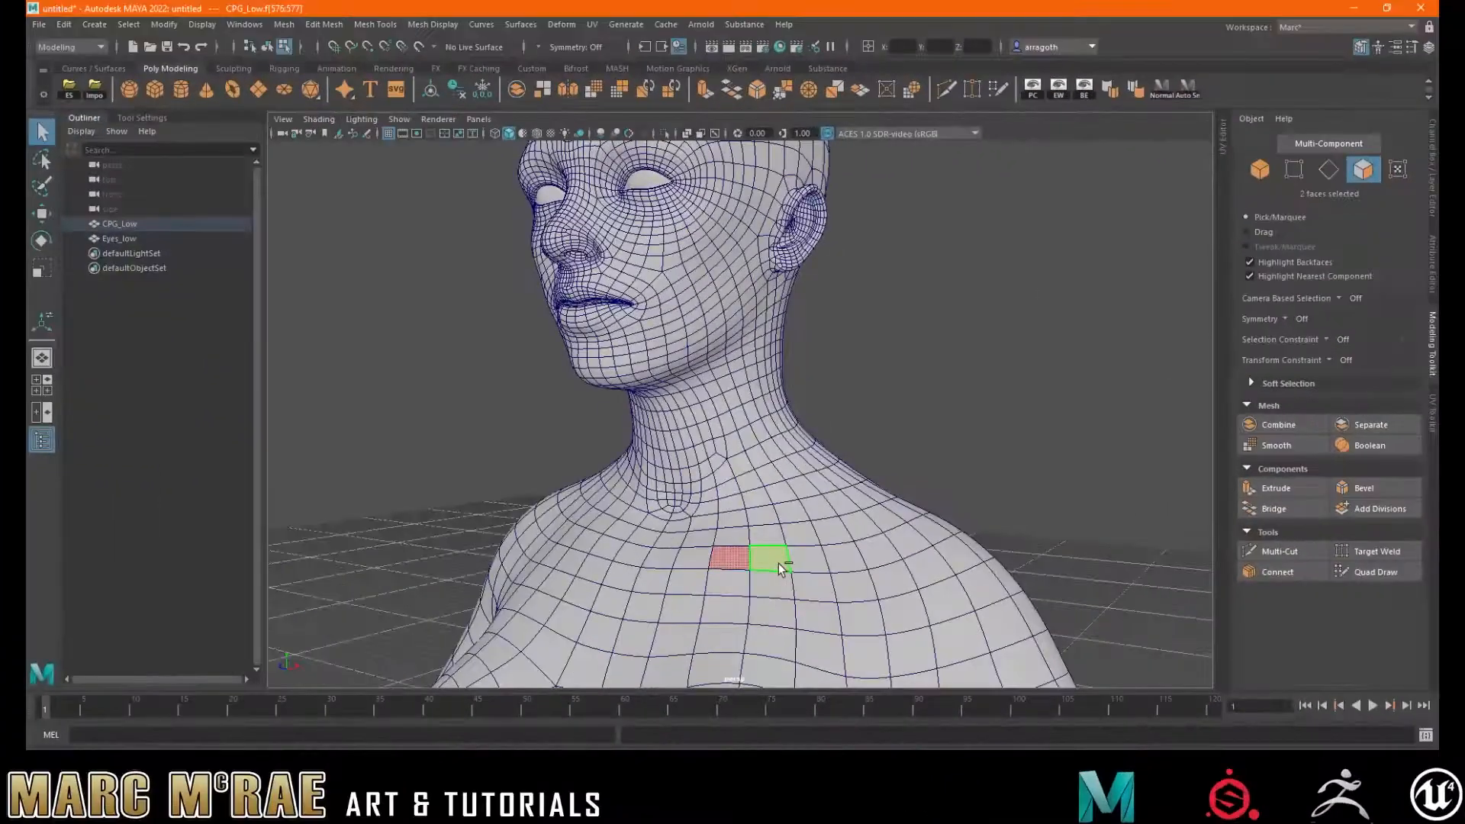
- Extend the face selection on the upper chest to a block three faces wide and five rows tall
{"action": "left_click", "coordinate": [770, 559], "text": "shift"}
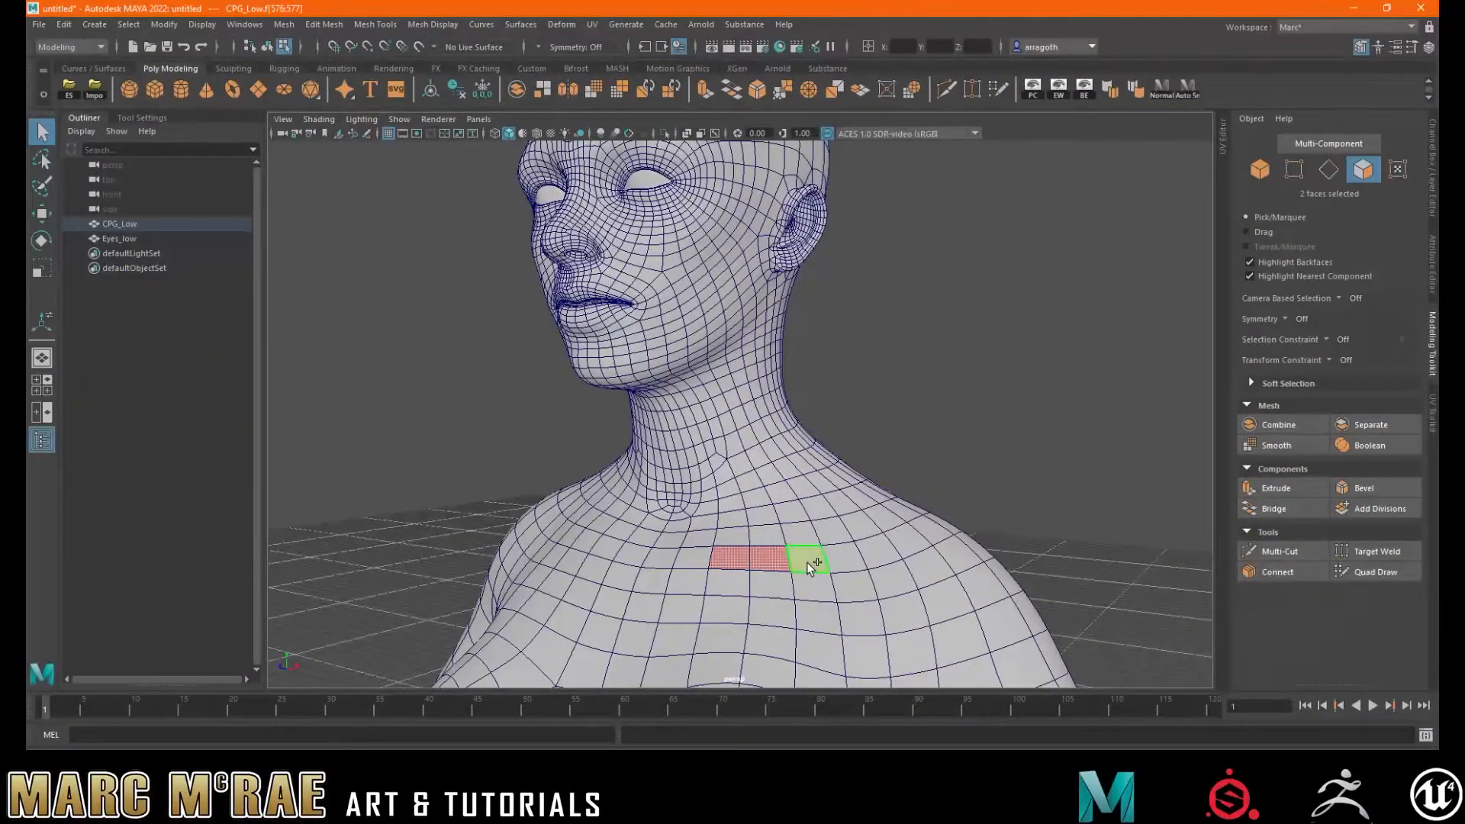
{"action": "left_click", "coordinate": [810, 566], "text": "shift"}
{"action": "left_click", "coordinate": [813, 584], "text": "shift"}
{"action": "left_click", "coordinate": [782, 582], "text": "shift"}
{"action": "left_click", "coordinate": [737, 582], "text": "shift"}
{"action": "left_click", "coordinate": [726, 612], "text": "shift"}
{"action": "left_click", "coordinate": [771, 614], "text": "shift"}
{"action": "left_click", "coordinate": [816, 614], "text": "shift"}
{"action": "left_click", "coordinate": [820, 652], "text": "shift"}
{"action": "left_click", "coordinate": [771, 652], "text": "shift"}
{"action": "left_click", "coordinate": [729, 644], "text": "shift"}
{"action": "left_click", "coordinate": [724, 663], "text": "shift"}
{"action": "left_click", "coordinate": [764, 672], "text": "shift"}
{"action": "left_click", "coordinate": [811, 677], "text": "shift"}
{"action": "middle_click_drag", "start_coordinate": [797, 600], "coordinate": [755, 449], "text": "alt"}
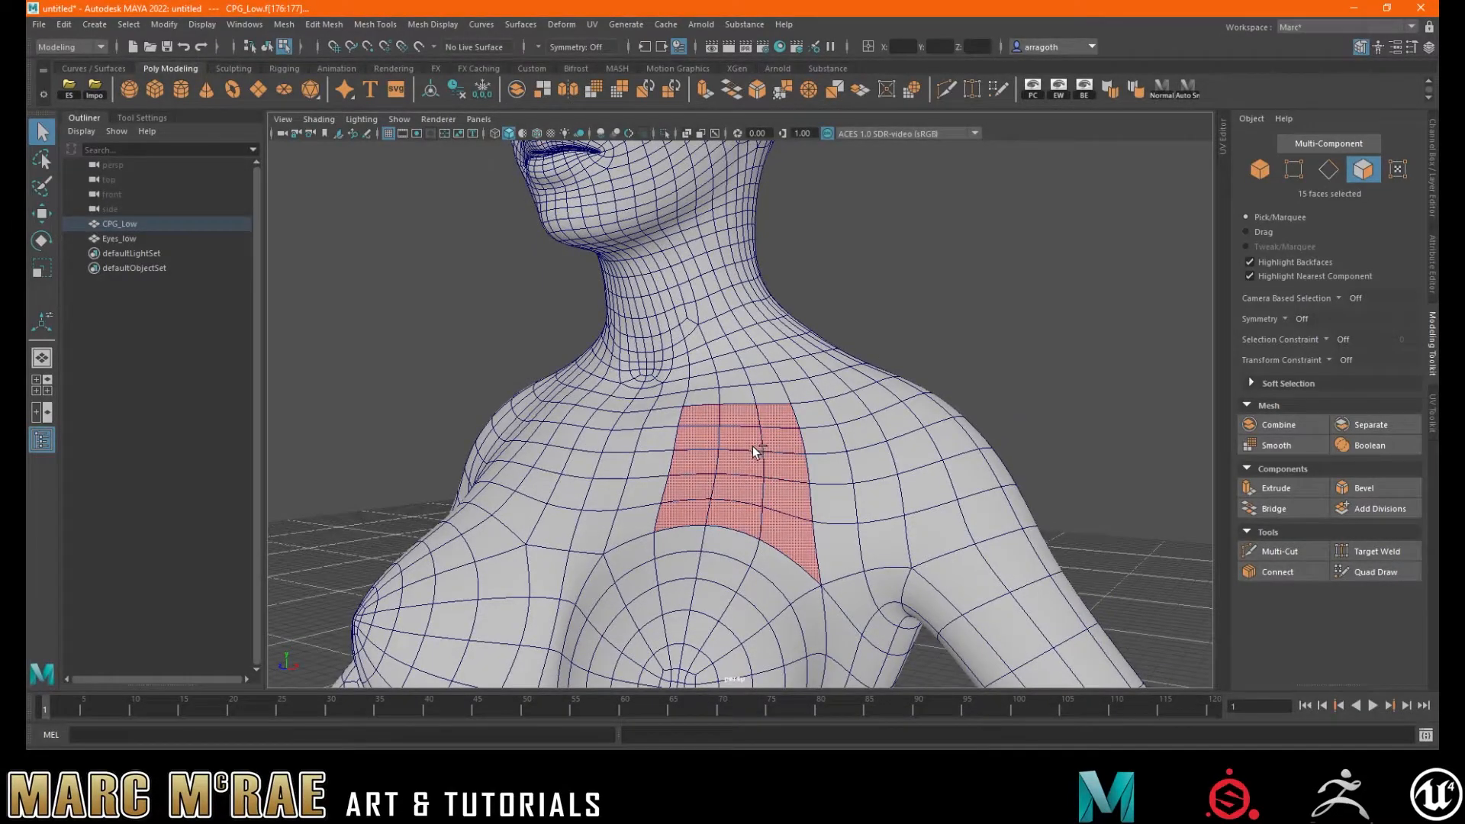
- Deselect the six inner faces of the chest block, keeping its upper row, lower row and shoulder-side column selected
{"action": "left_click", "coordinate": [706, 477], "text": "ctrl"}
{"action": "left_click", "coordinate": [708, 458], "text": "ctrl"}
{"action": "left_click", "coordinate": [710, 441], "text": "ctrl"}
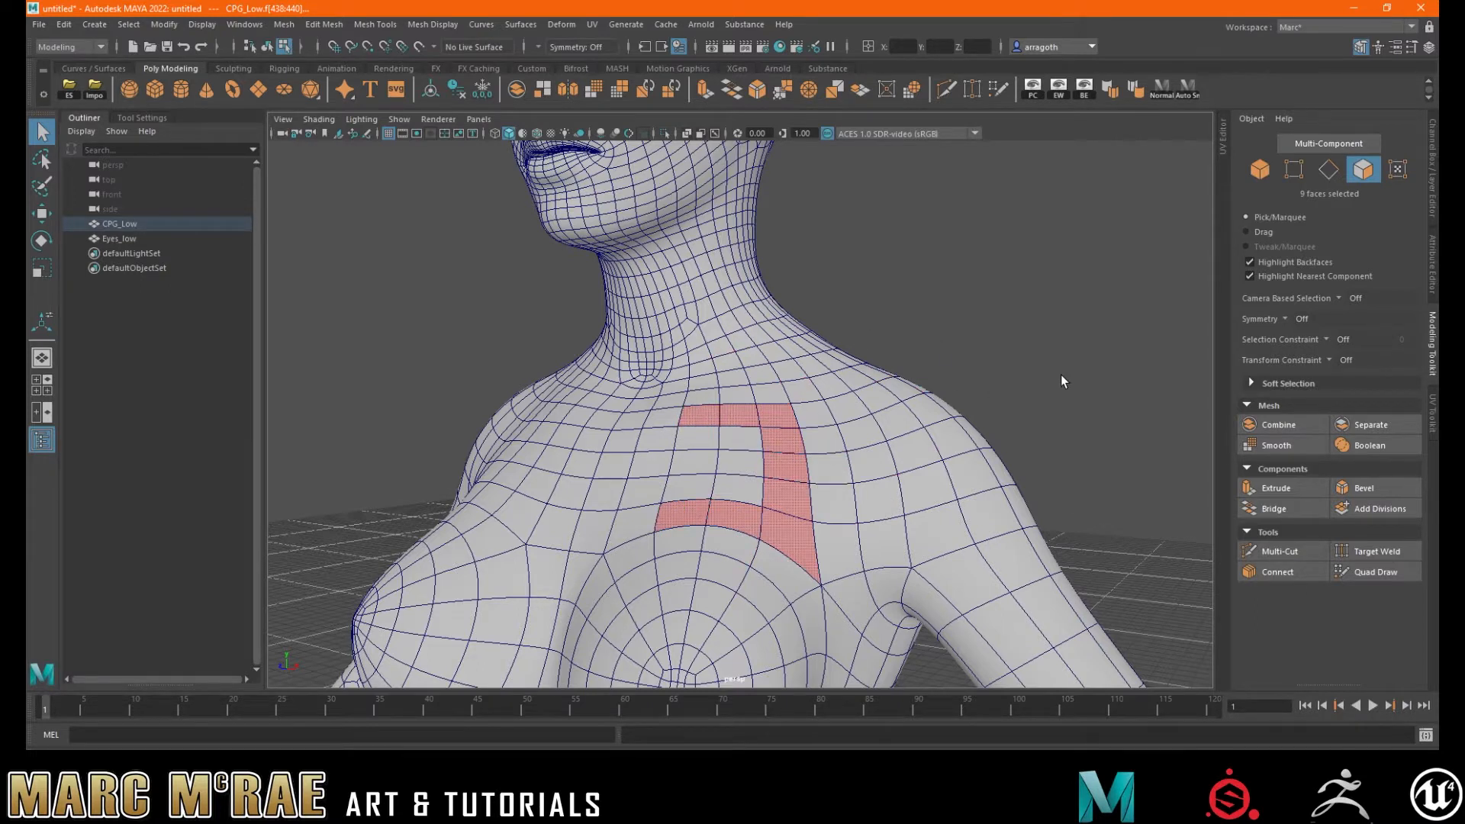
- Invert the face selection to cover the rest of the body, and clear the selection
{"action": "key", "text": "ctrl+shift+i"}
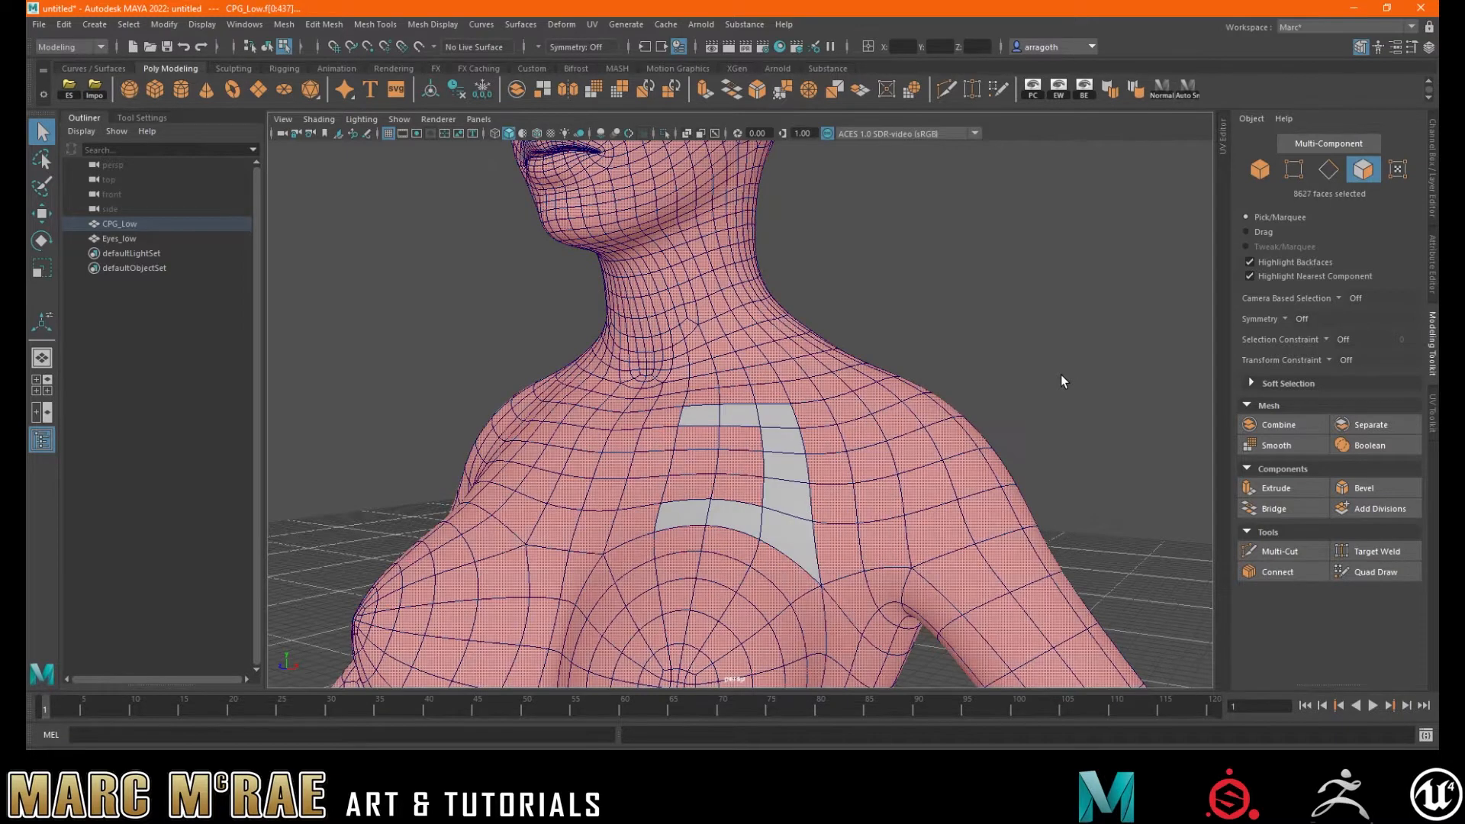
{"action": "left_click", "coordinate": [142, 29]}
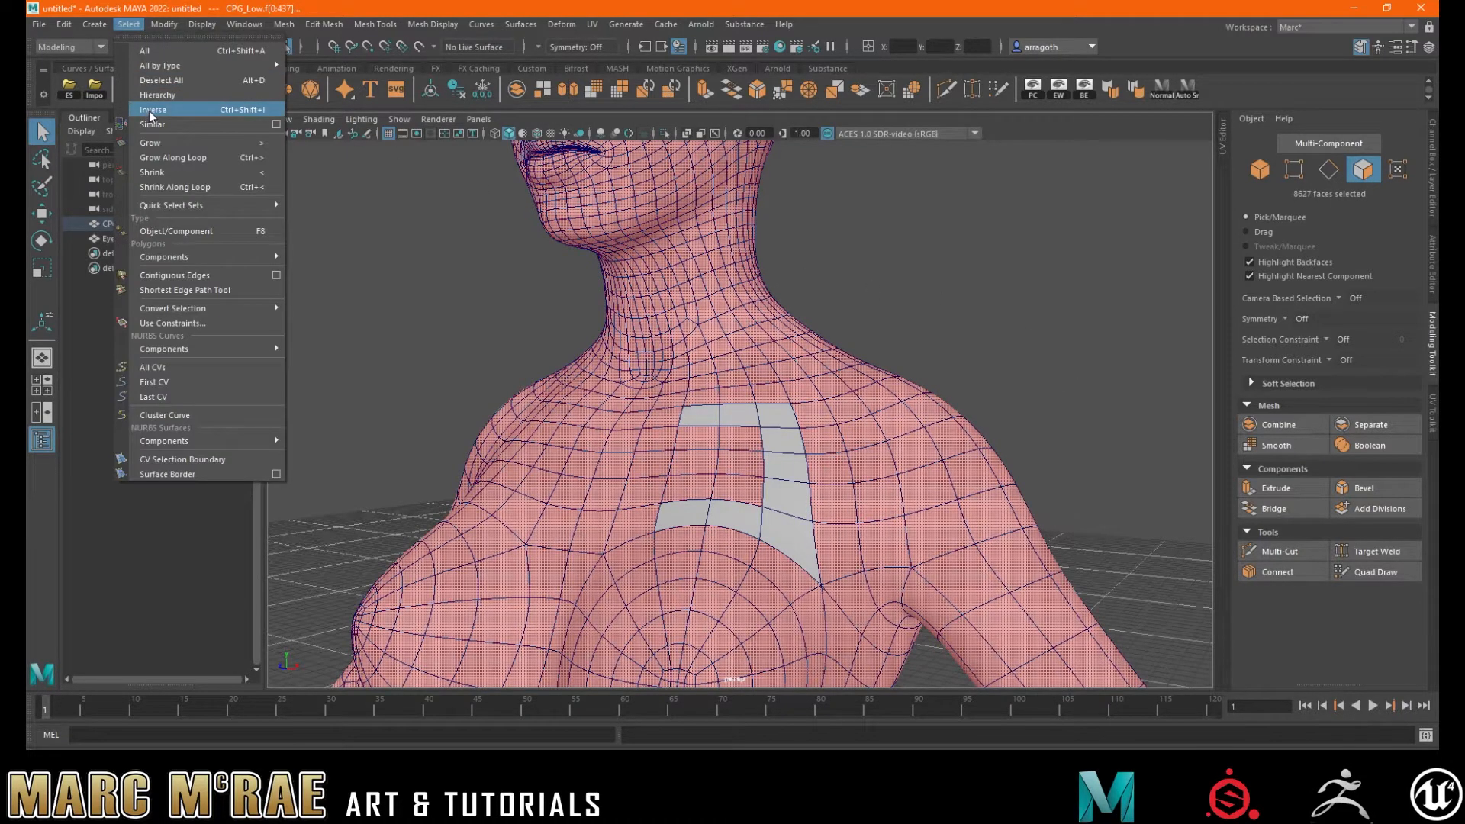
{"action": "left_click", "coordinate": [396, 296]}
{"action": "scroll", "coordinate": [403, 295], "scroll_direction": "down", "scroll_amount": 9}
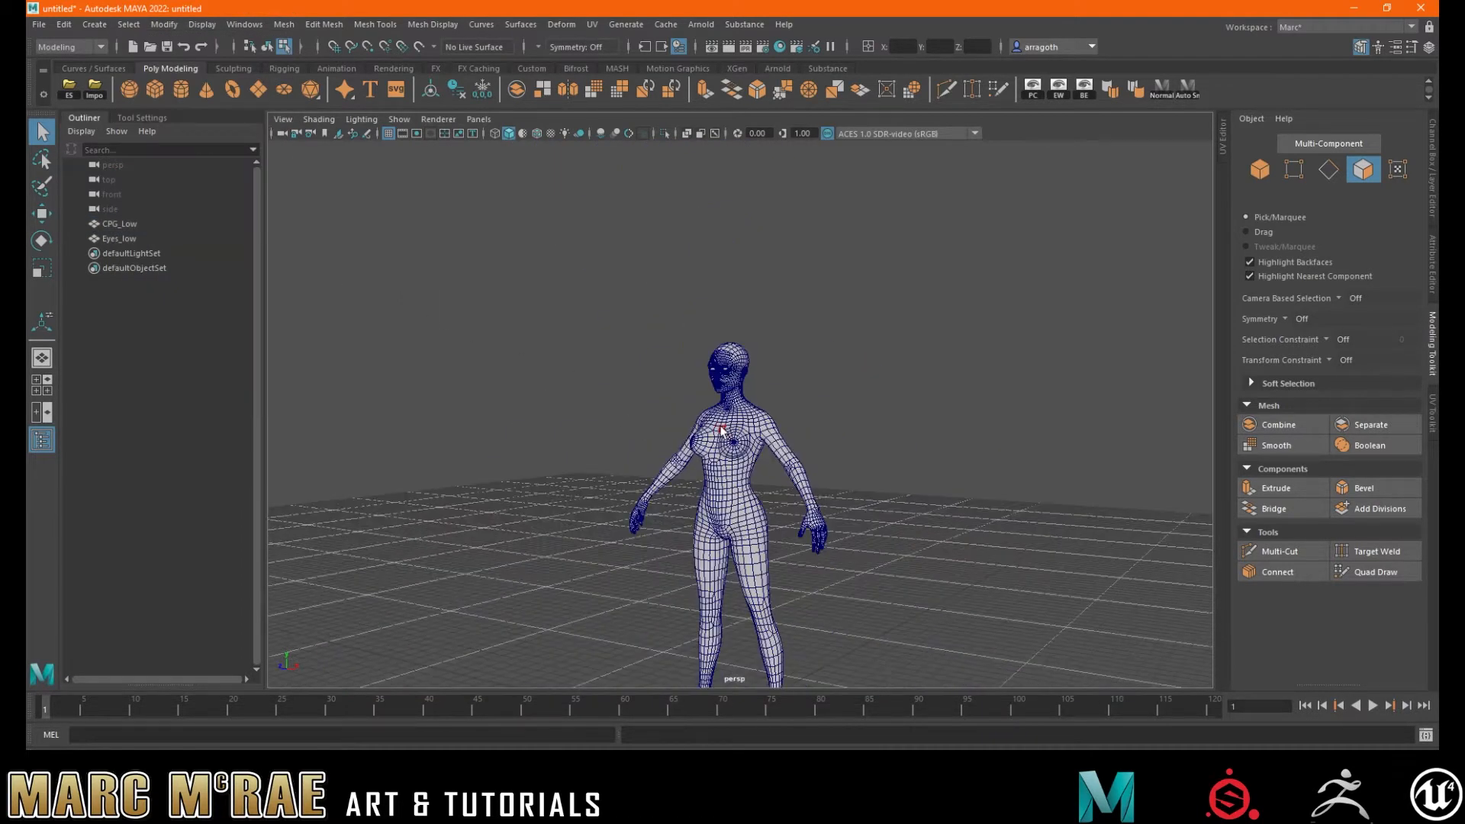
{"action": "scroll", "coordinate": [726, 431], "scroll_direction": "up", "scroll_amount": 8}
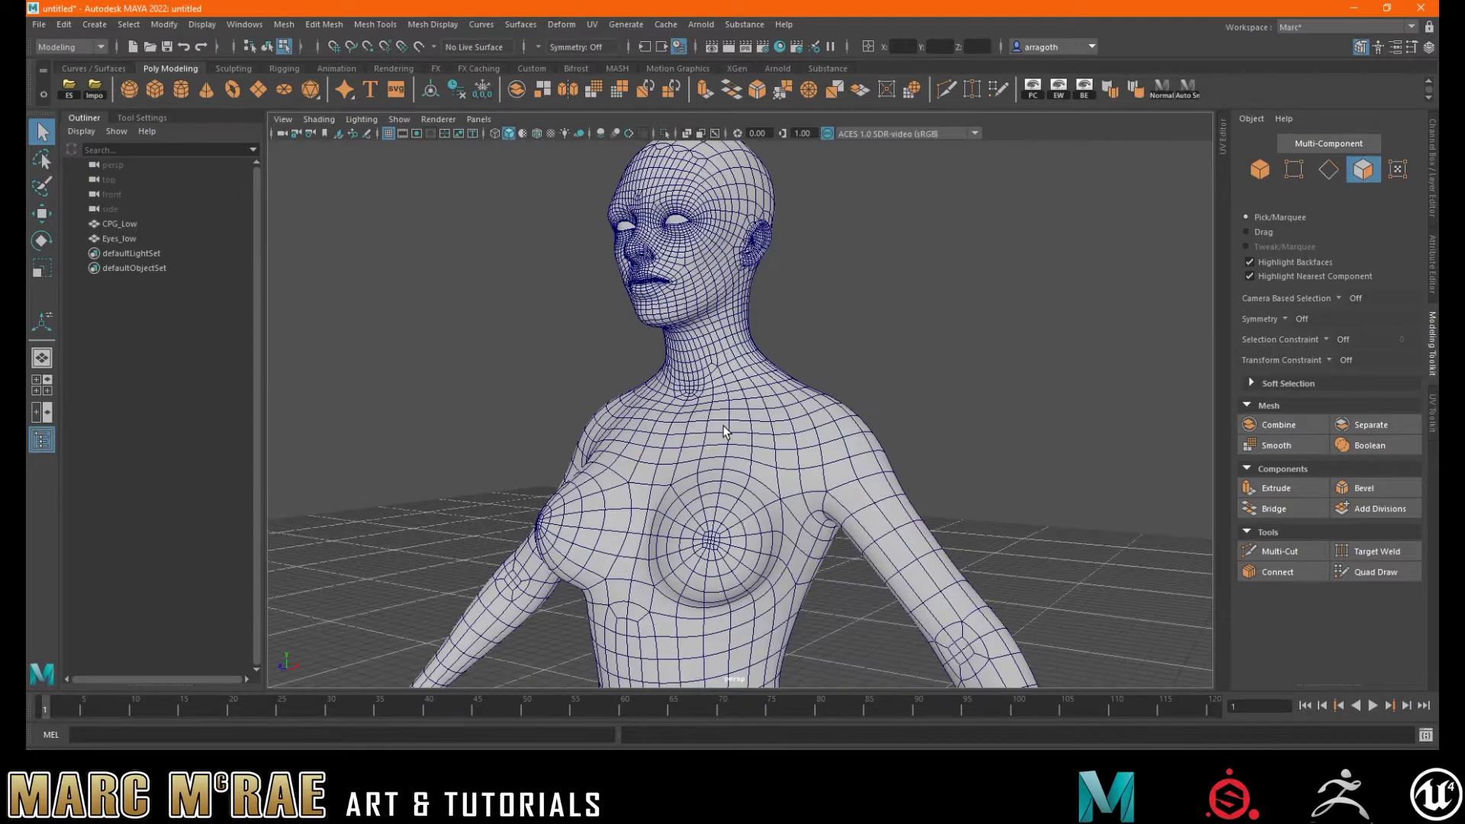
- Undo the deselection and reverse the face selection with a marquee around the whole figure
{"action": "key", "text": "ctrl+z"}
{"action": "scroll", "coordinate": [771, 424], "scroll_direction": "down", "scroll_amount": 10}
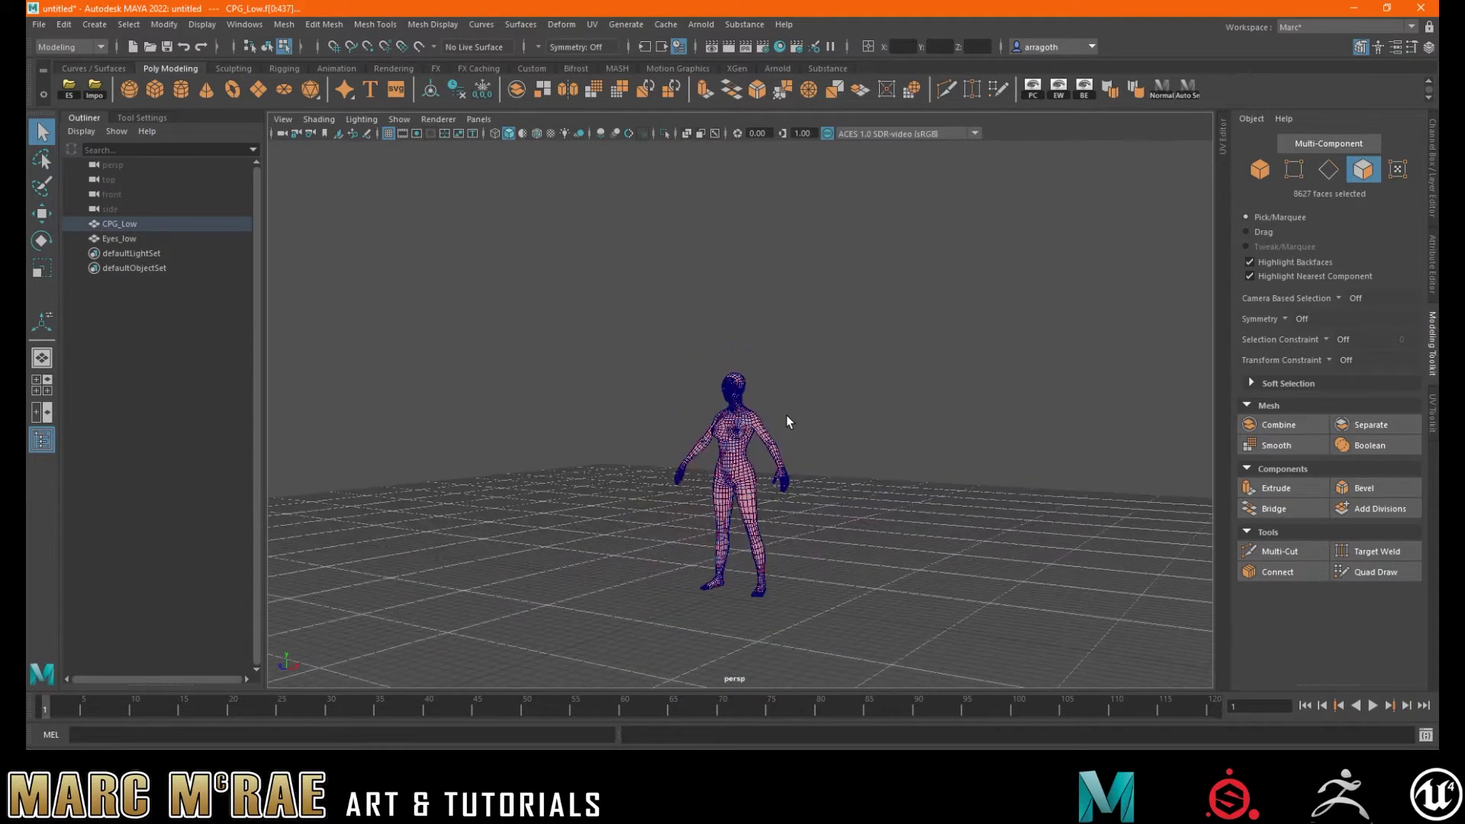
{"action": "left_click_drag", "start_coordinate": [620, 334], "coordinate": [855, 633], "text": "ctrl"}
{"action": "scroll", "coordinate": [844, 560], "scroll_direction": "up", "scroll_amount": 1}
{"action": "scroll", "coordinate": [844, 559], "scroll_direction": "up", "scroll_amount": 10}
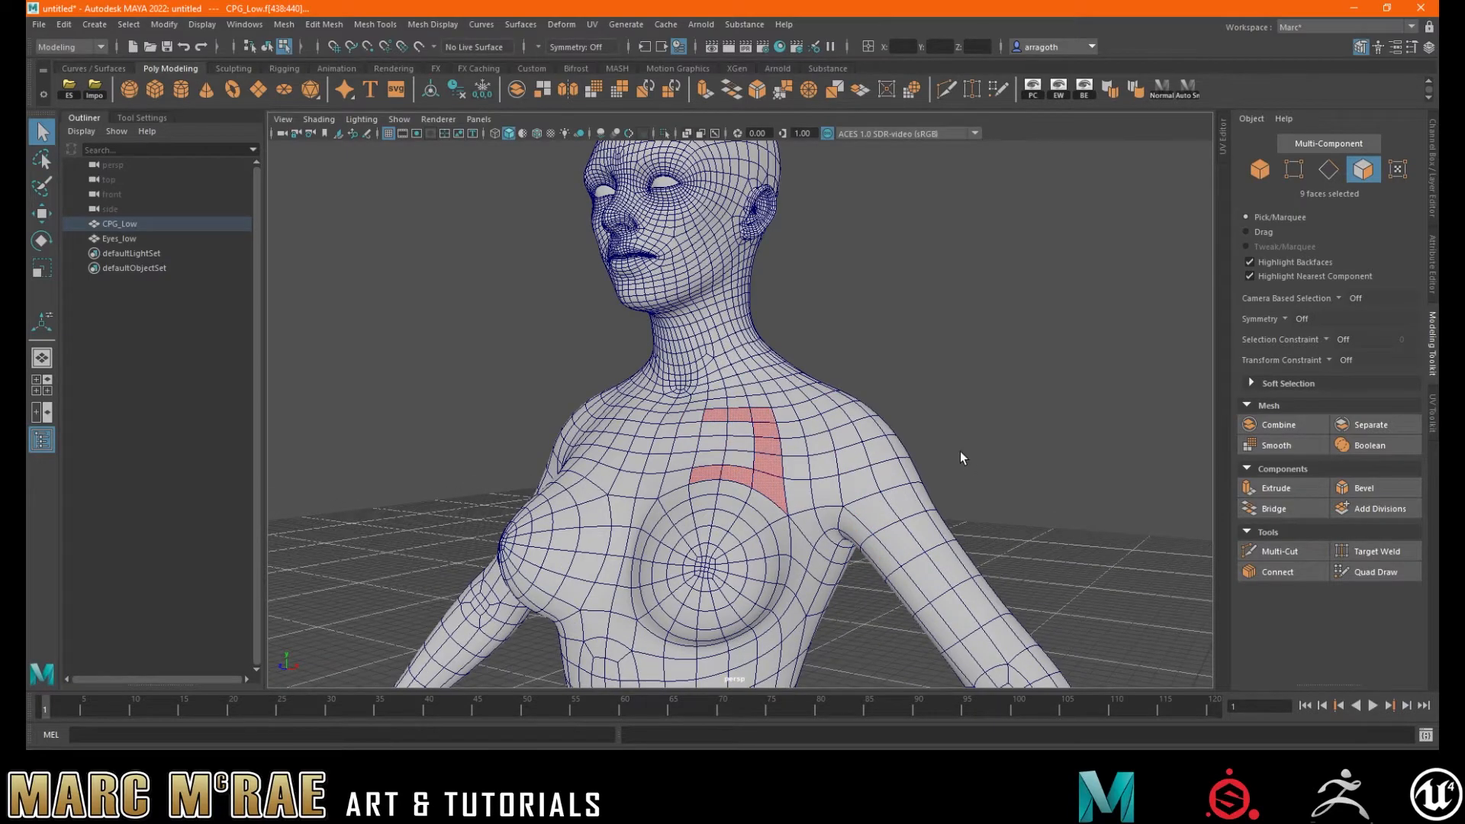
- Select the horizontal face loop running across the upper chest and shoulders, starting from two adjacent faces
{"action": "scroll", "coordinate": [930, 453], "scroll_direction": "down", "scroll_amount": 10}
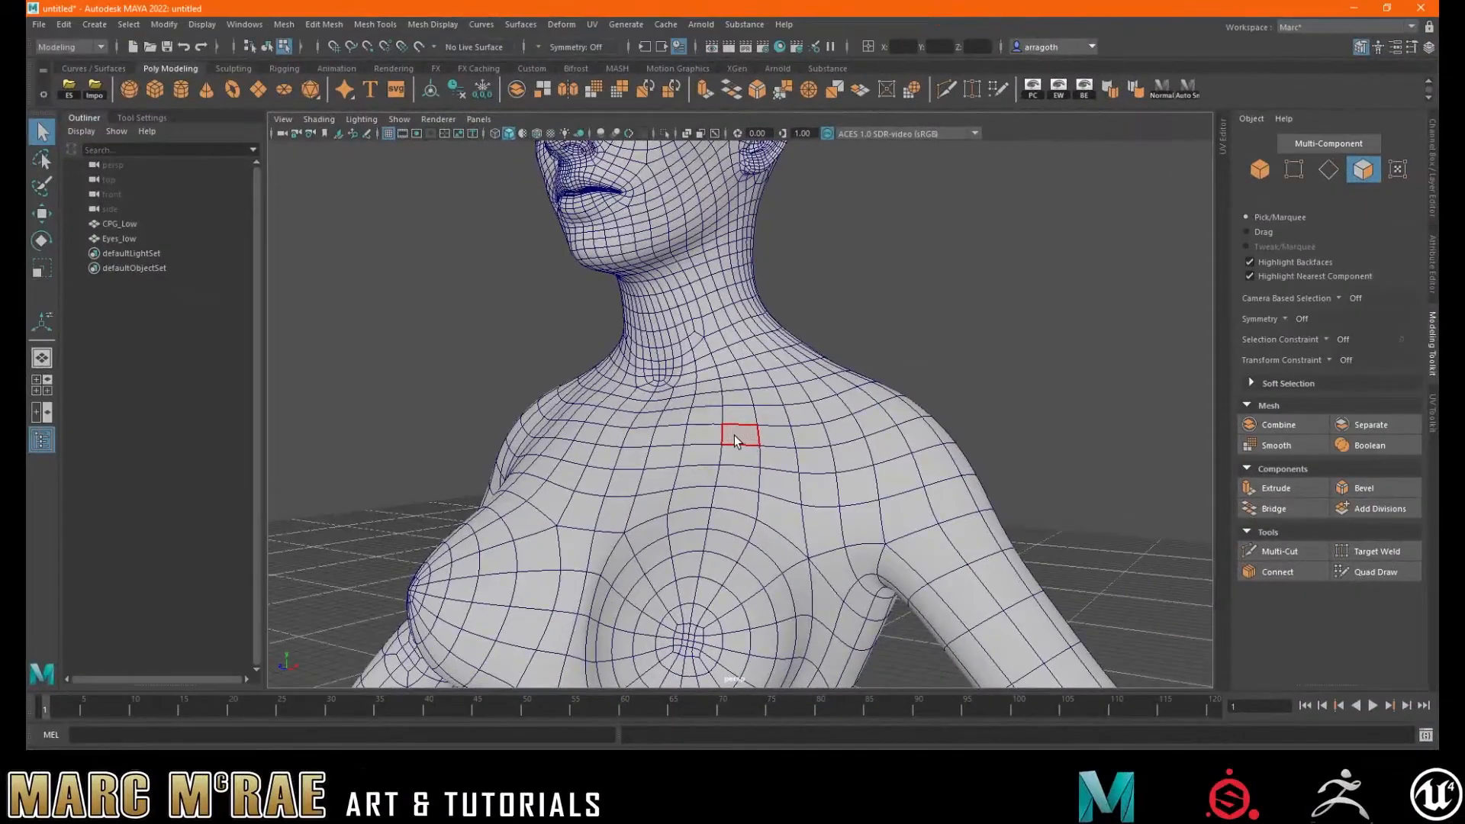
{"action": "left_click", "coordinate": [734, 440]}
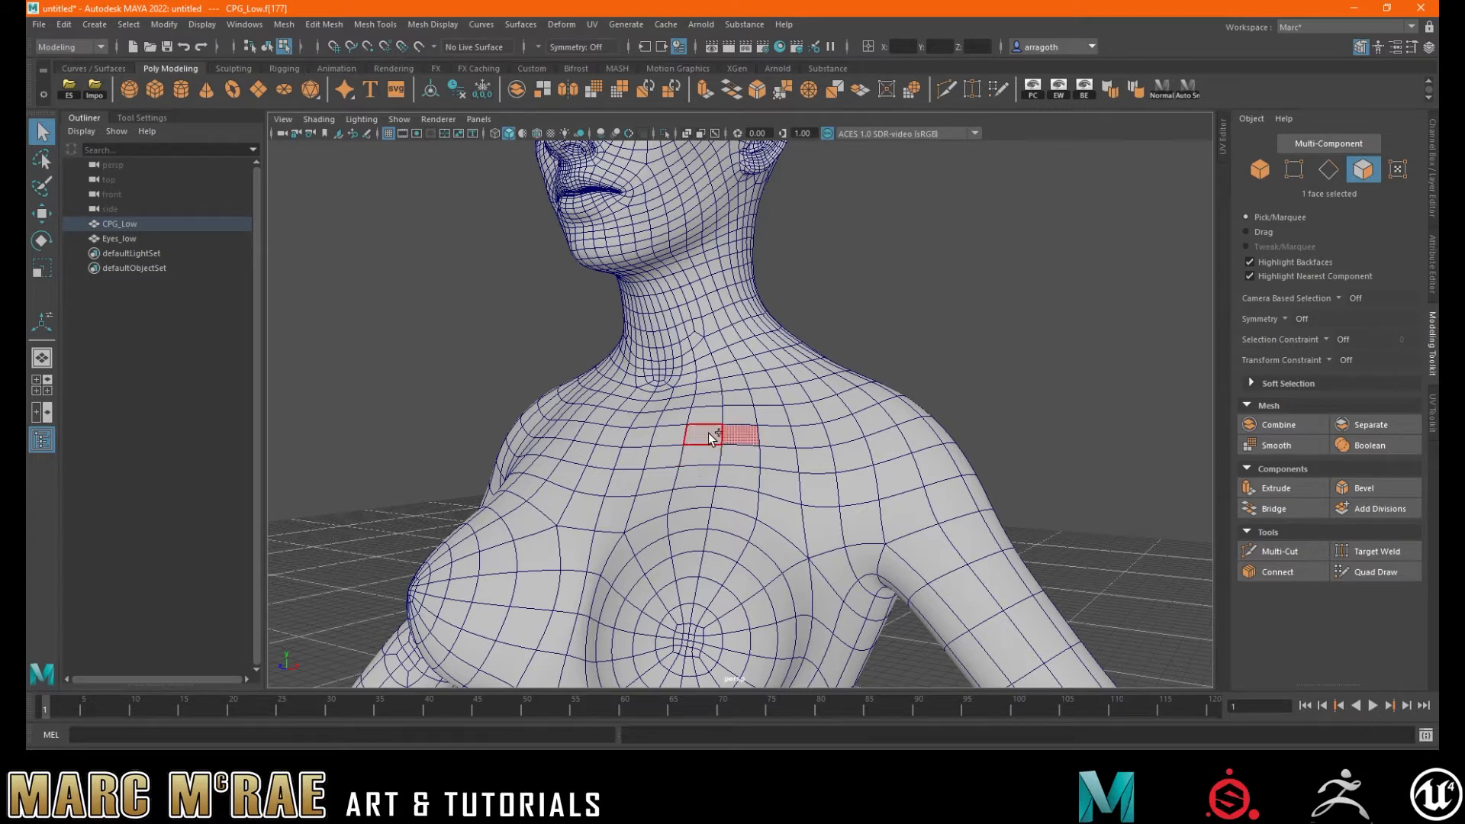
{"action": "double_click", "coordinate": [708, 433], "text": "shift"}
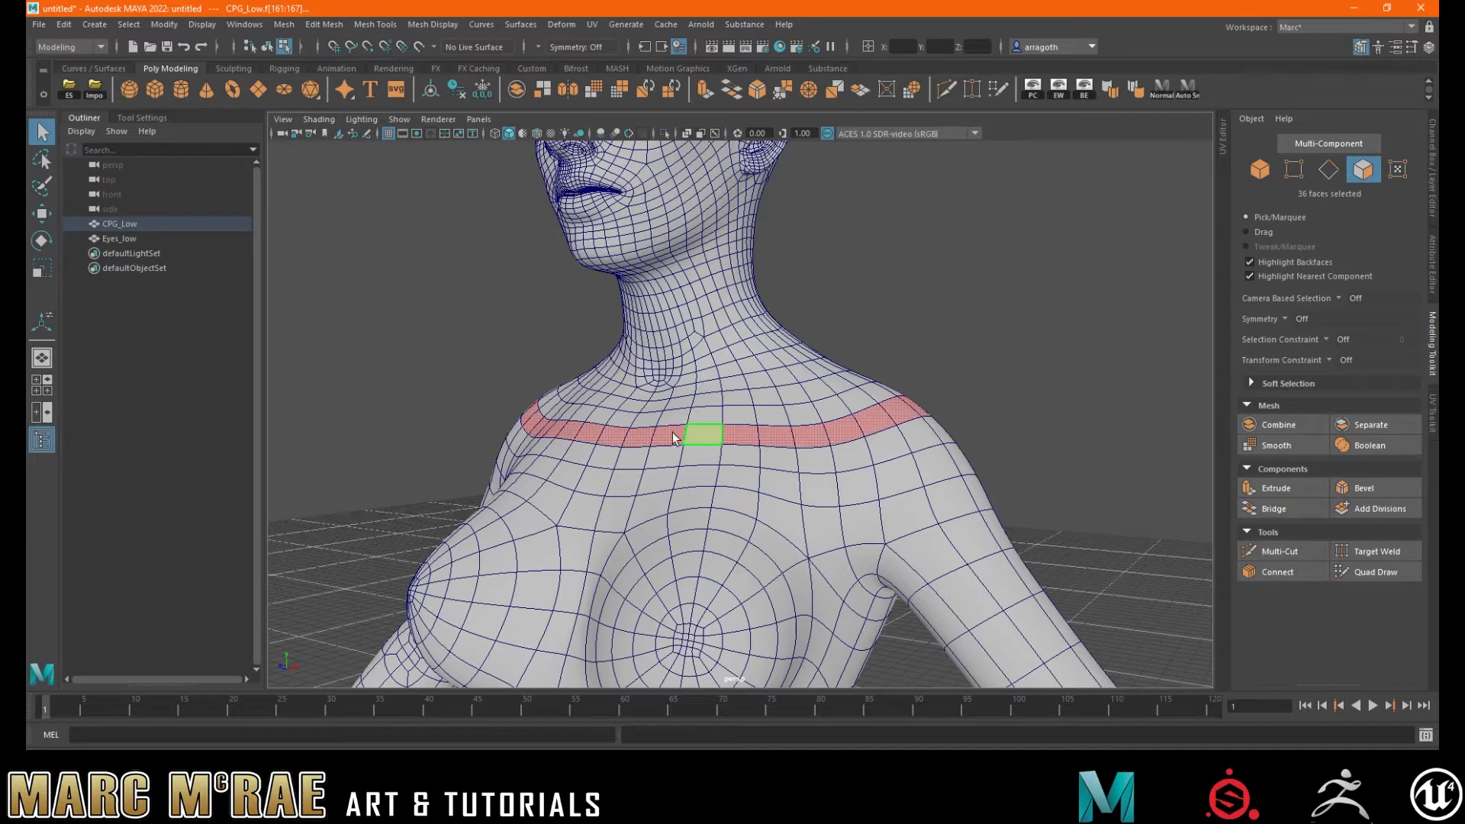
- Select a horizontal edge loop across the upper chest in edge mode and try growing the selection outward
{"action": "left_click", "coordinate": [747, 421]}
{"action": "right_click_drag", "start_coordinate": [745, 439], "coordinate": [775, 334]}
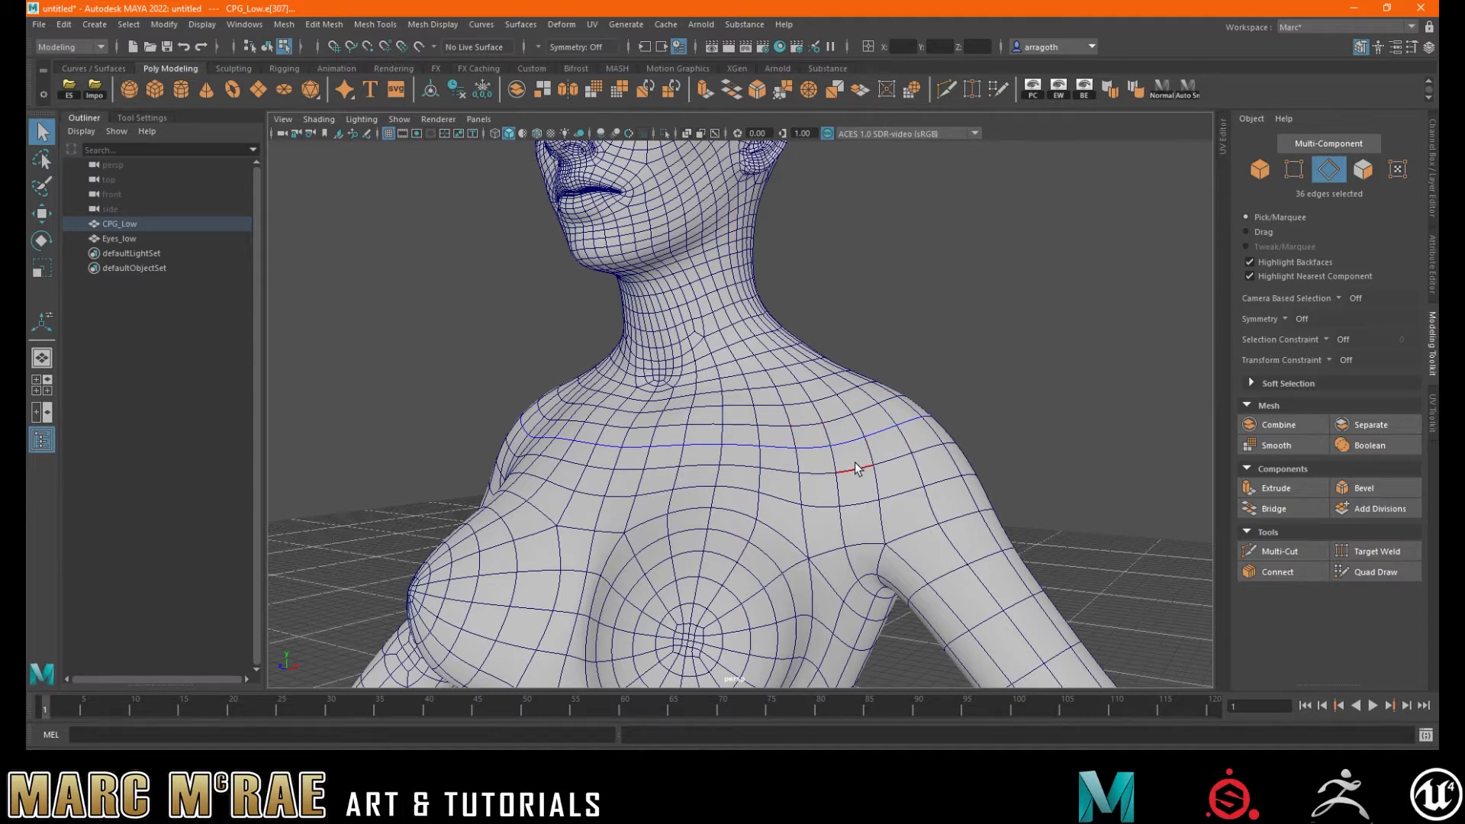
{"action": "left_click", "coordinate": [128, 24]}
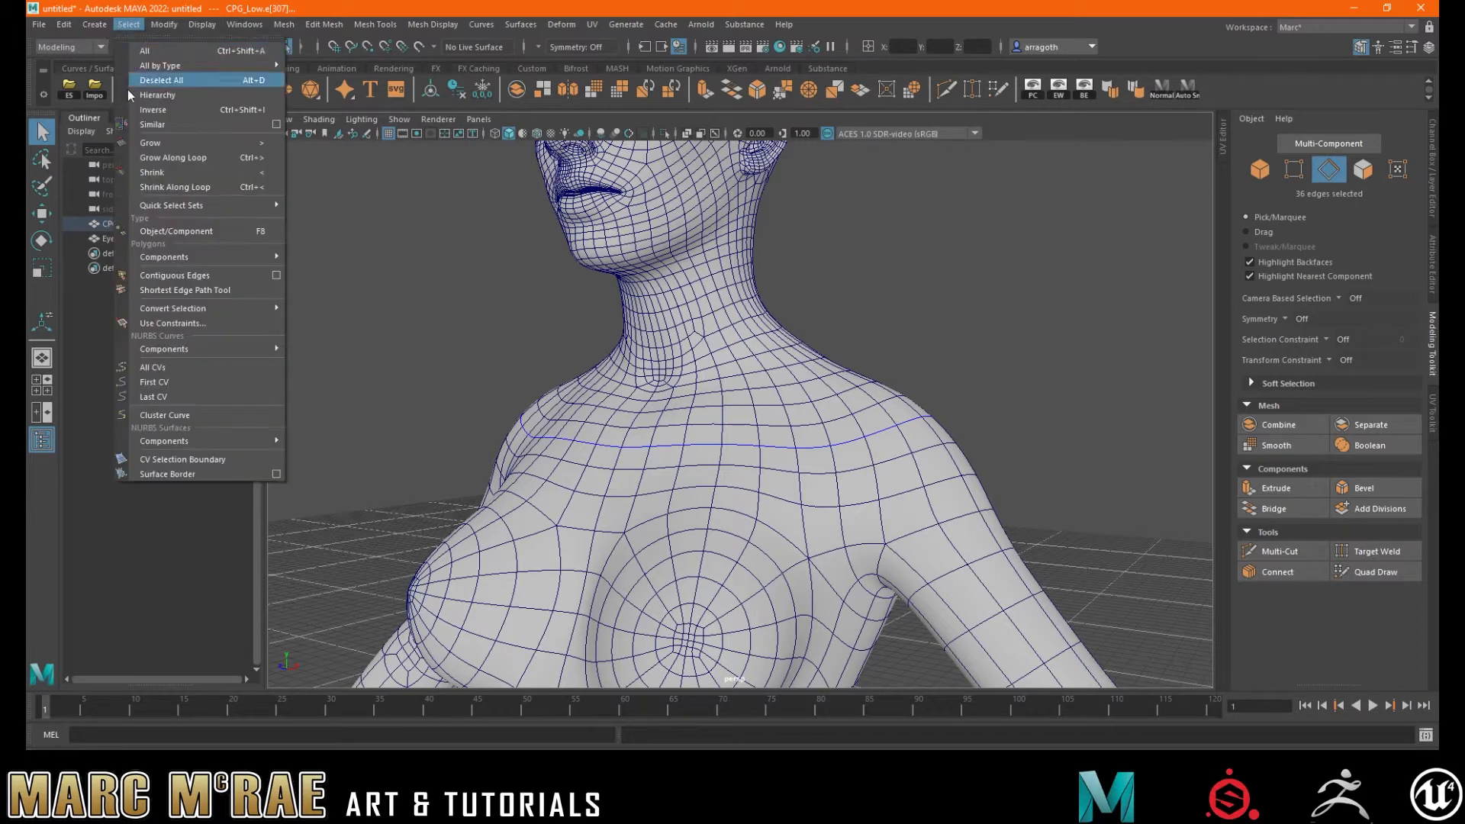
{"action": "left_click", "coordinate": [153, 143]}
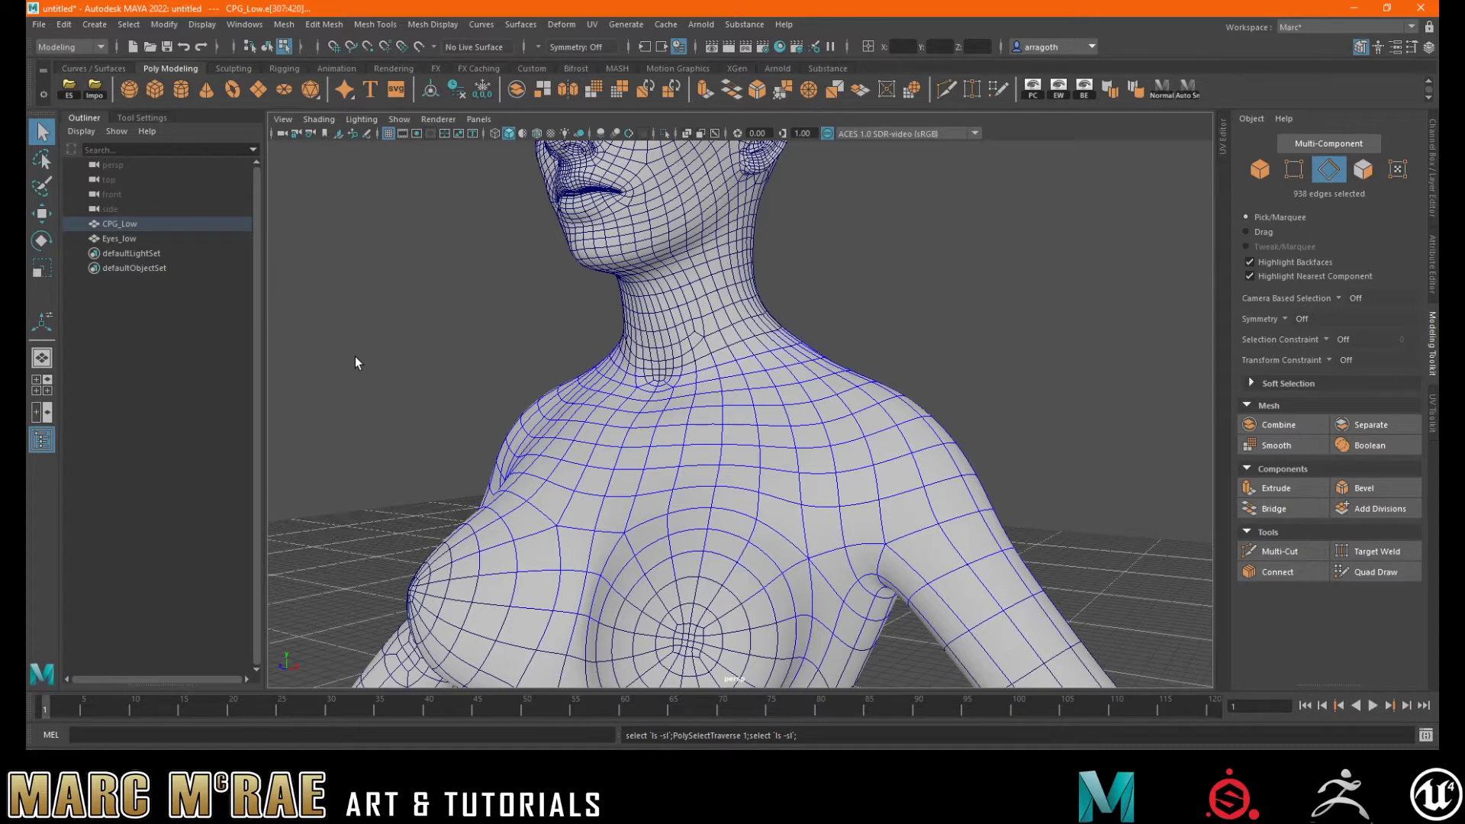
{"action": "key", "text": "ctrl+z"}
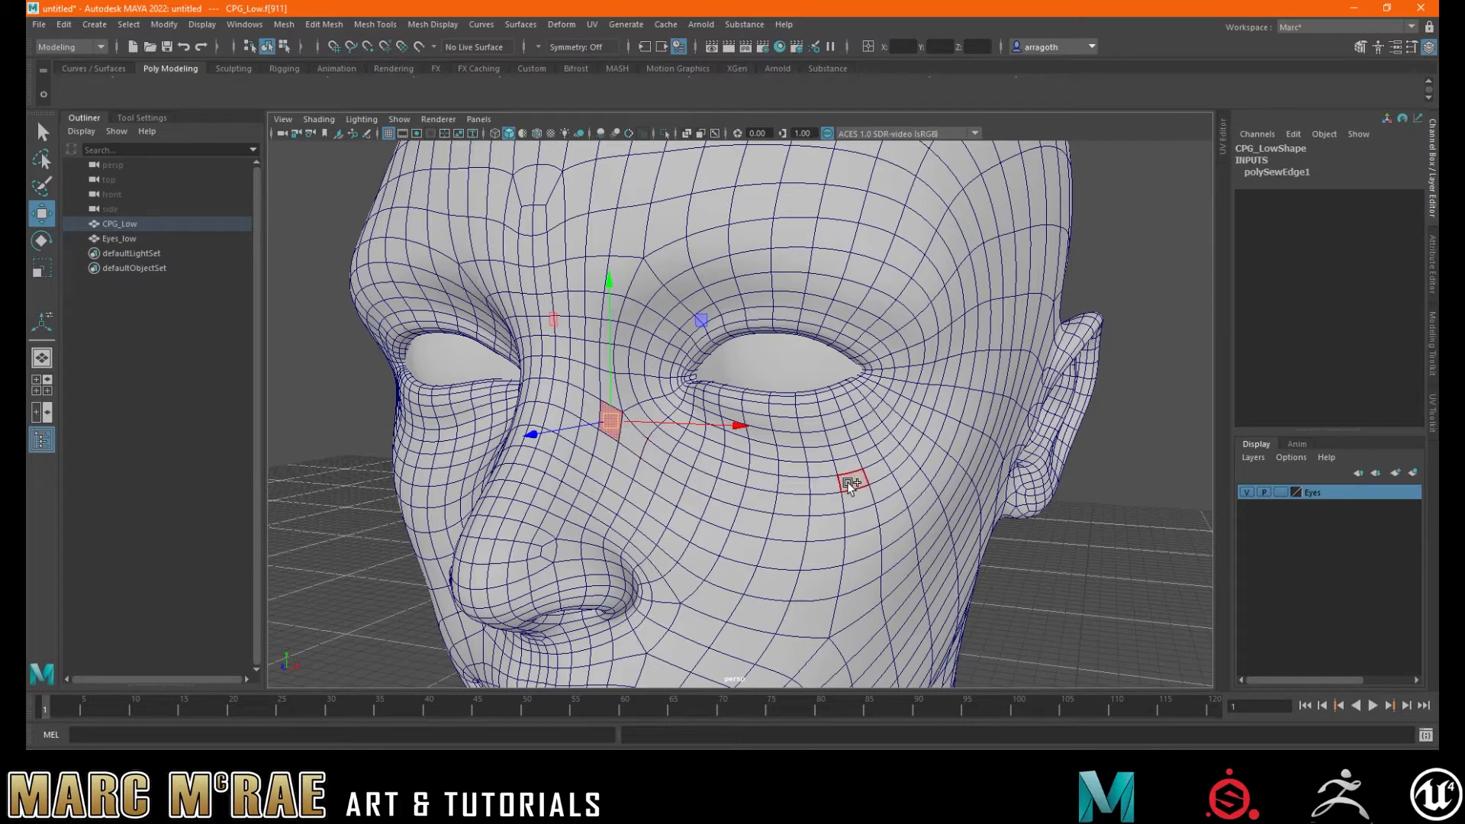
- Select every face of the body mesh, replace that with one outer cheek face, and extend the selection toward the nose
{"action": "double_click", "coordinate": [907, 457]}
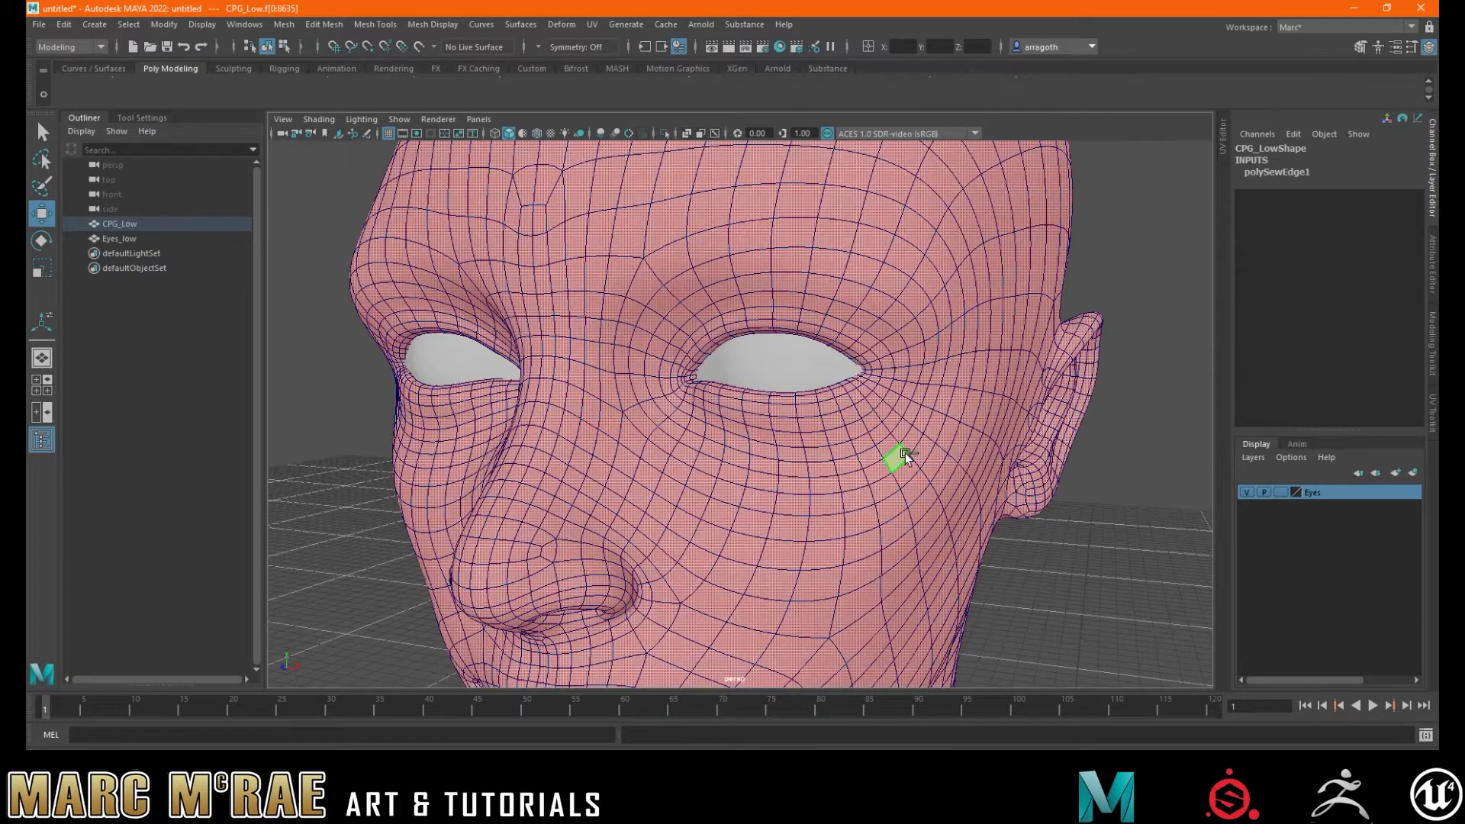
{"action": "left_click", "coordinate": [904, 456]}
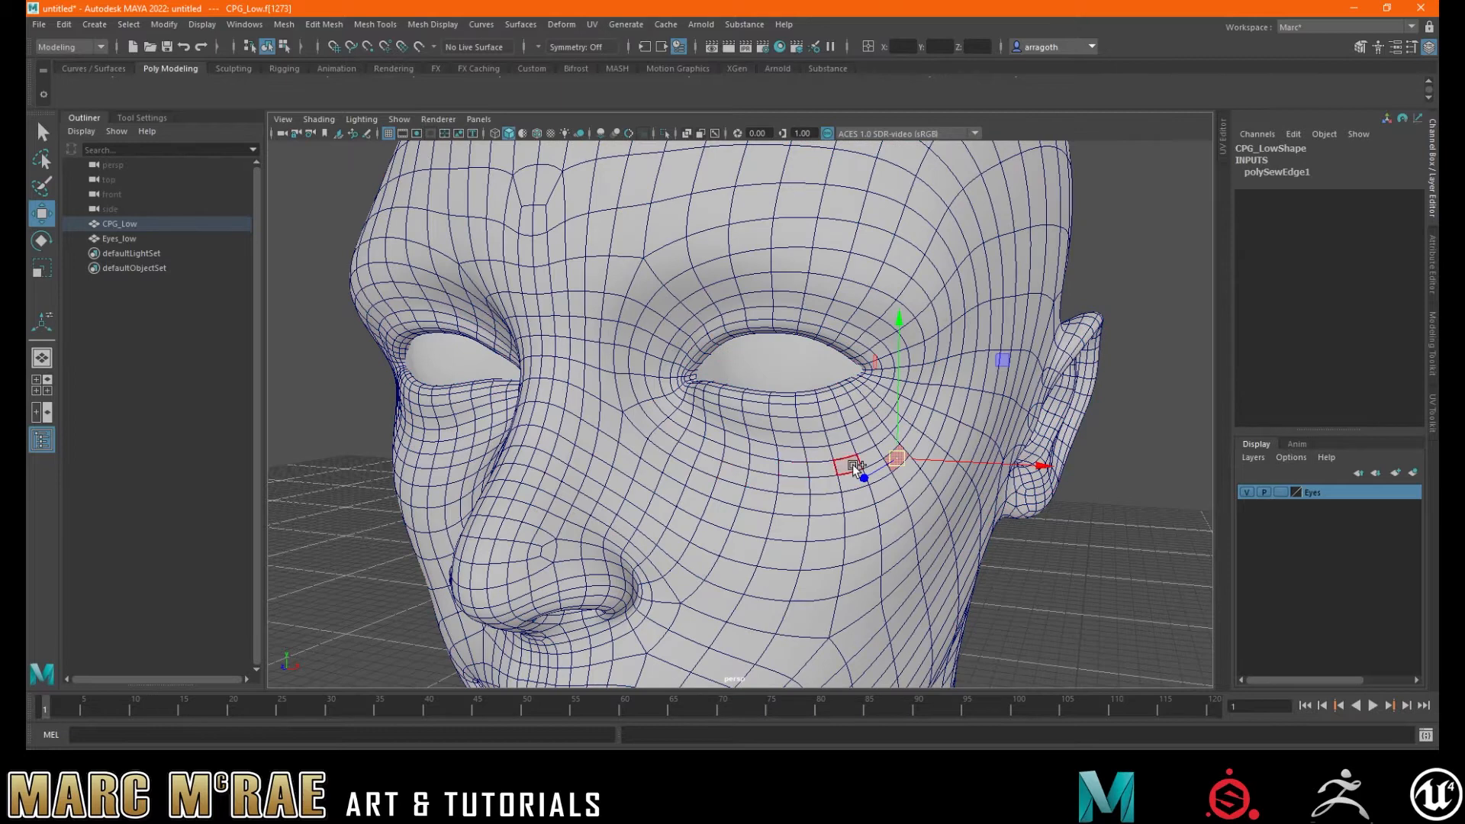
{"action": "double_click", "coordinate": [645, 423], "text": "shift"}
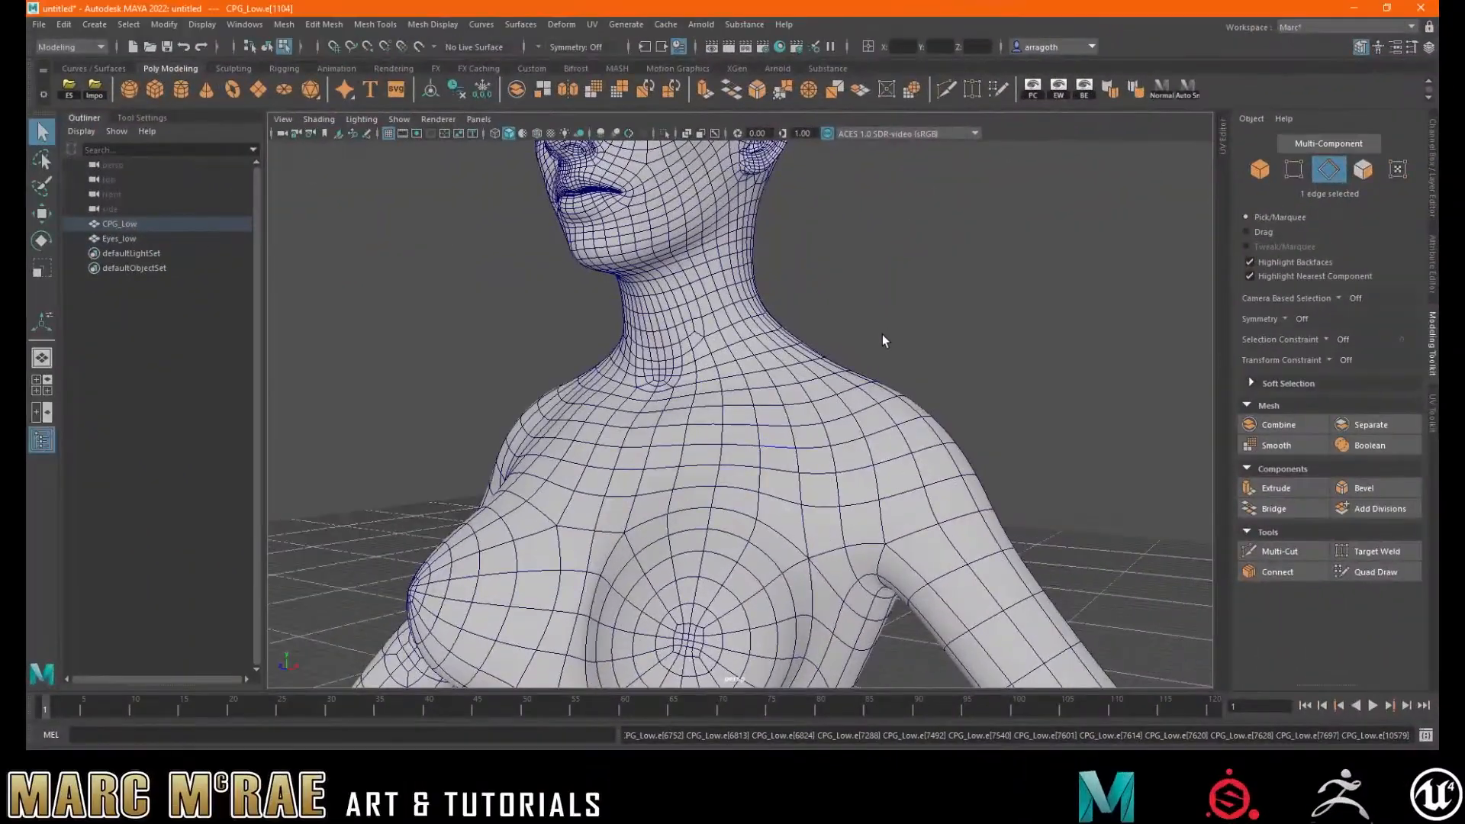
- Switch to vertex selection and marquee-select a patch of vertices on the cheek below the eye
{"action": "right_click_drag", "start_coordinate": [765, 375], "coordinate": [710, 366]}
{"action": "middle_click_drag", "start_coordinate": [744, 296], "coordinate": [794, 496], "text": "alt"}
{"action": "right_click_drag", "start_coordinate": [793, 496], "coordinate": [917, 468], "text": "alt"}
{"action": "middle_click_drag", "start_coordinate": [917, 468], "coordinate": [950, 532], "text": "alt"}
{"action": "right_click_drag", "start_coordinate": [946, 504], "coordinate": [1259, 450], "text": "alt"}
{"action": "middle_click_drag", "start_coordinate": [761, 385], "coordinate": [812, 434], "text": "alt"}
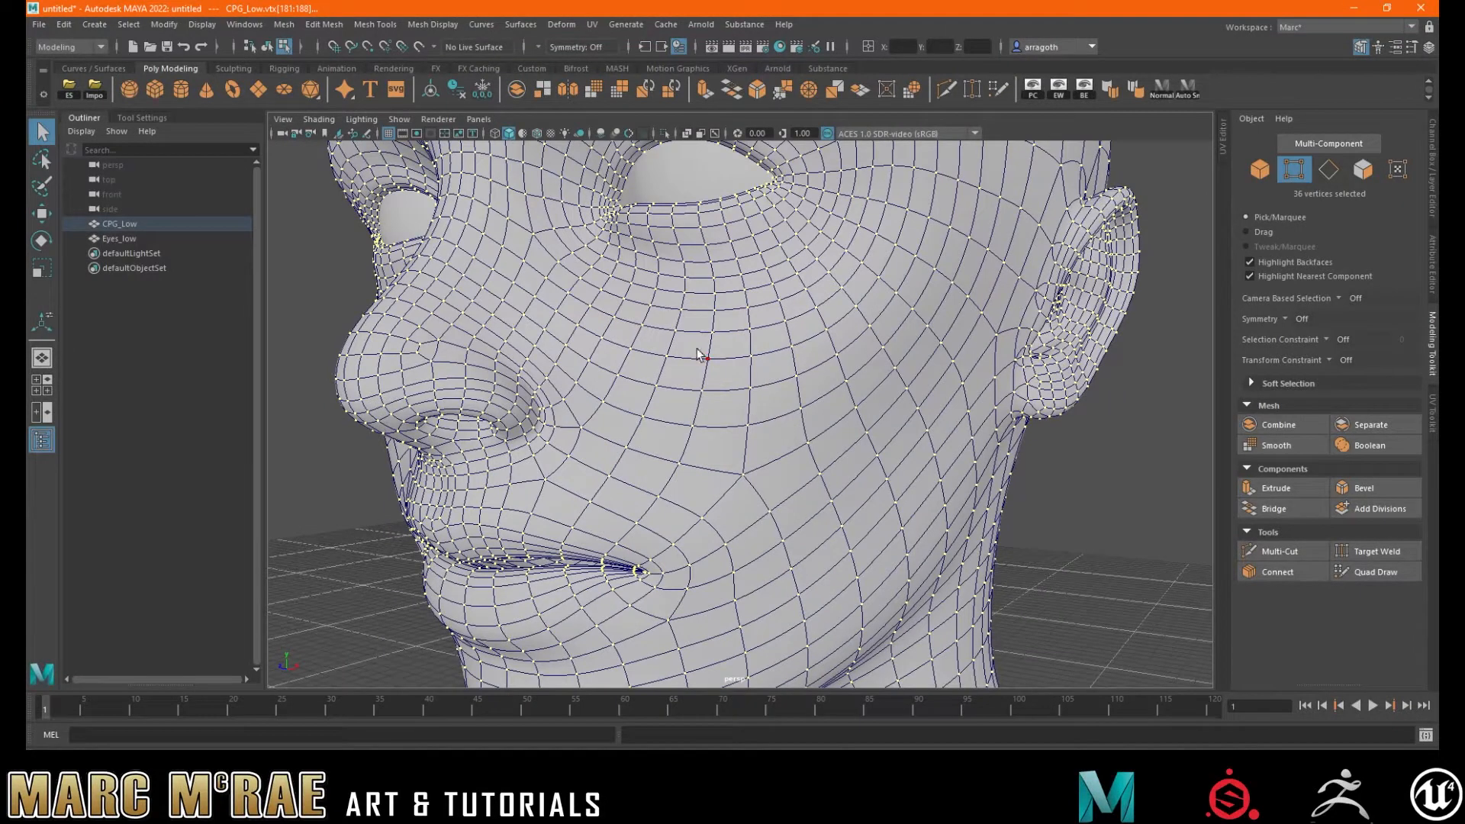
{"action": "left_click_drag", "start_coordinate": [639, 315], "coordinate": [878, 452]}
- Try moving the marquee-selected cheek vertices and check how the move affects the back of the head
{"action": "key", "text": "w"}
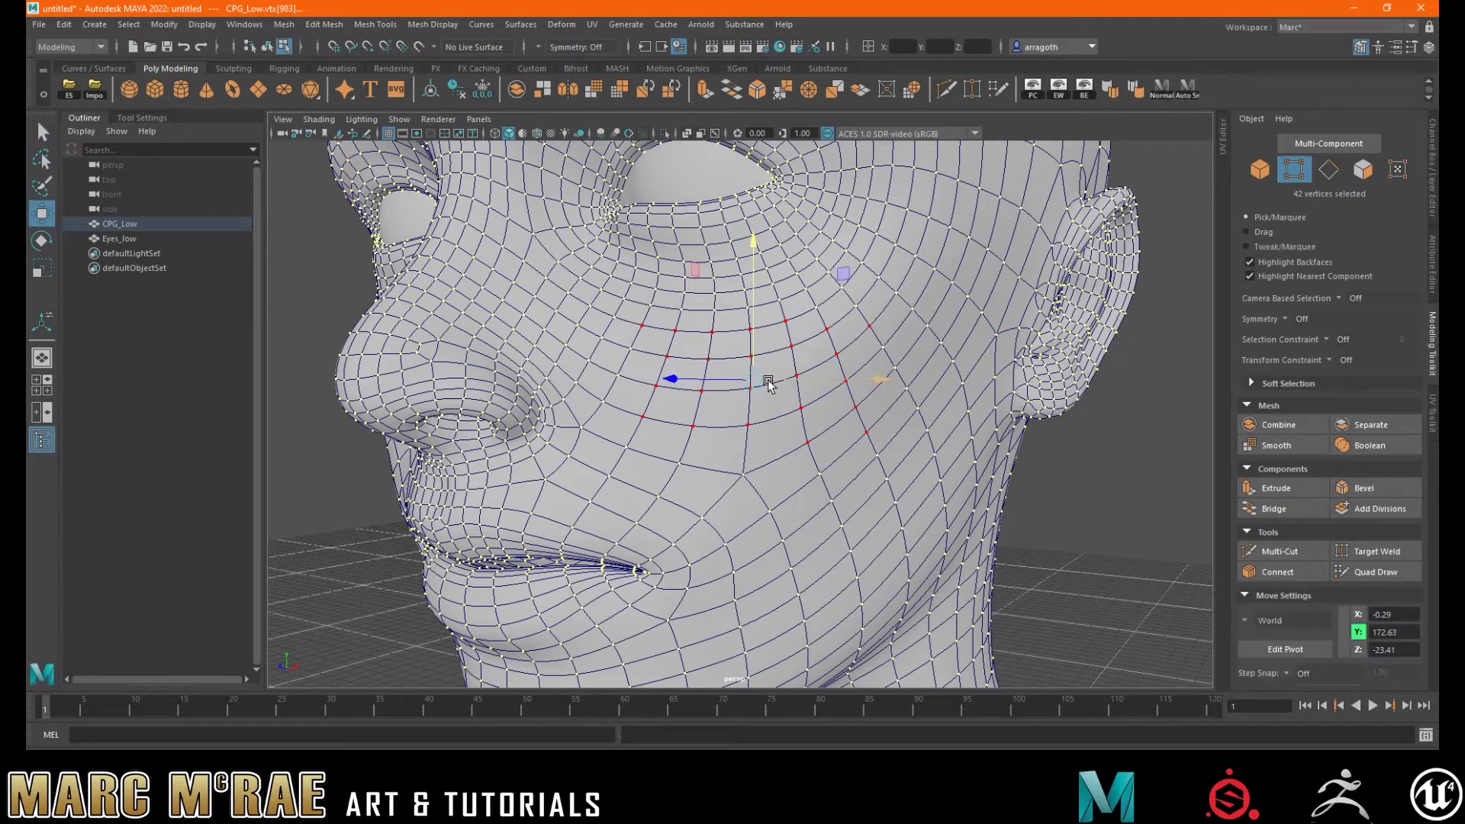
{"action": "left_click_drag", "start_coordinate": [842, 285], "coordinate": [862, 295]}
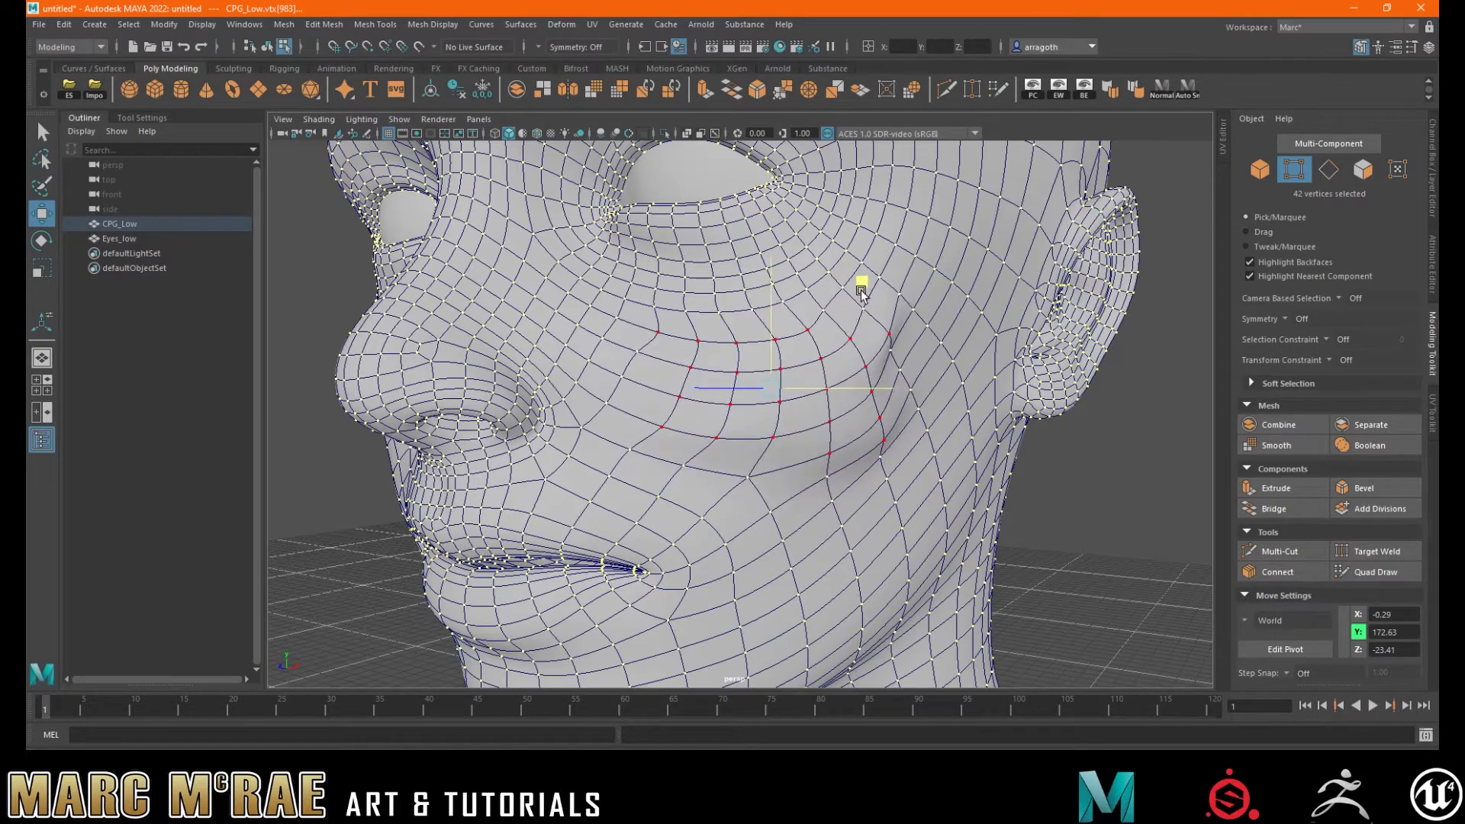
{"action": "scroll", "coordinate": [997, 458], "scroll_direction": "down", "scroll_amount": 6}
{"action": "left_click_drag", "start_coordinate": [997, 457], "coordinate": [822, 466], "text": "alt"}
{"action": "scroll", "coordinate": [948, 461], "scroll_direction": "down", "scroll_amount": 9}
{"action": "right_click_drag", "start_coordinate": [822, 467], "coordinate": [1340, 469], "text": "alt"}
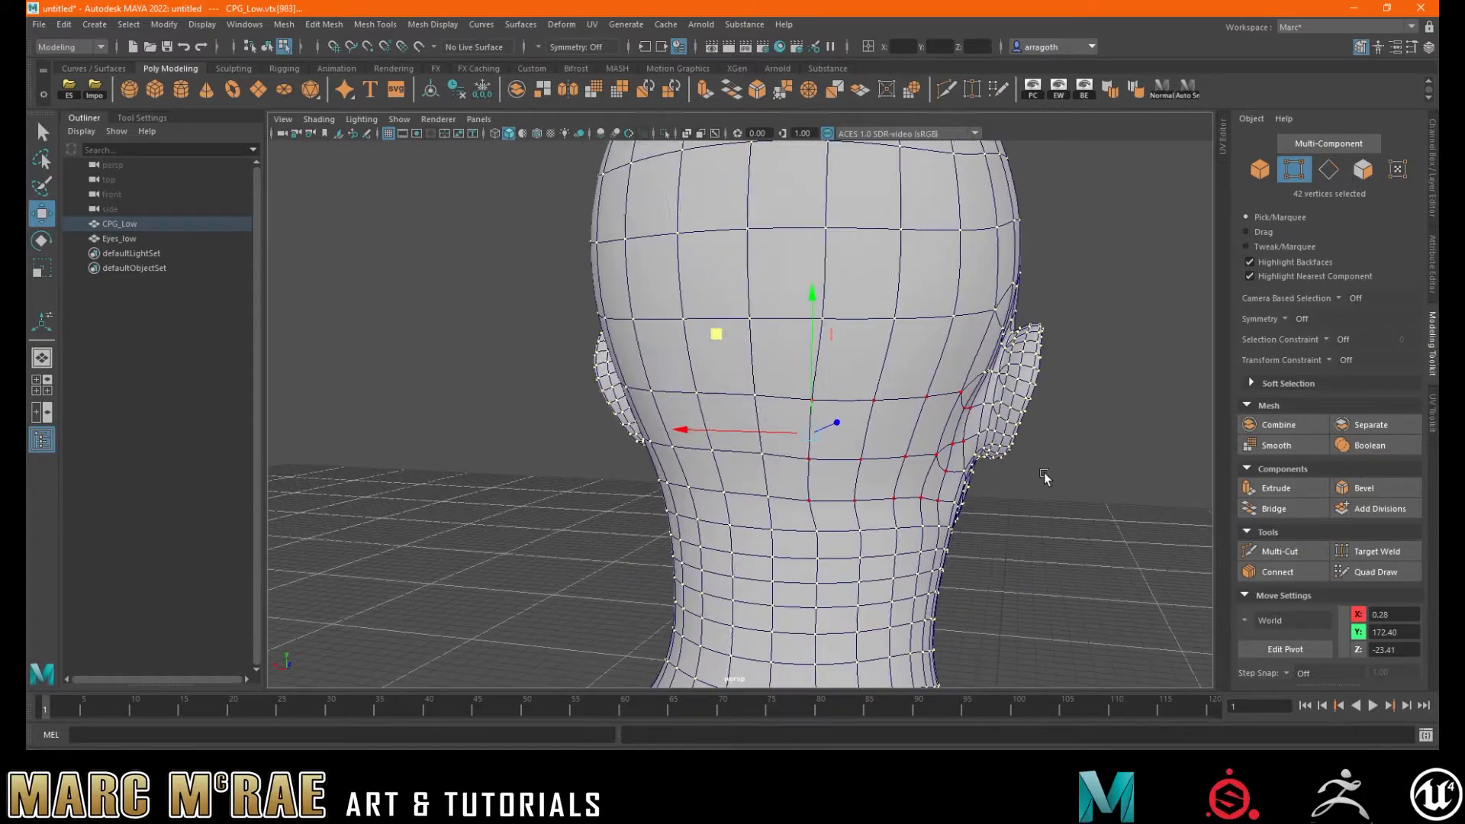
{"action": "middle_click_drag", "start_coordinate": [1063, 476], "coordinate": [882, 454], "text": "alt"}
{"action": "left_click_drag", "start_coordinate": [807, 435], "coordinate": [1045, 424], "text": "alt"}
{"action": "middle_click_drag", "start_coordinate": [779, 413], "coordinate": [722, 457], "text": "alt"}
{"action": "left_click_drag", "start_coordinate": [738, 466], "coordinate": [685, 464], "text": "alt"}
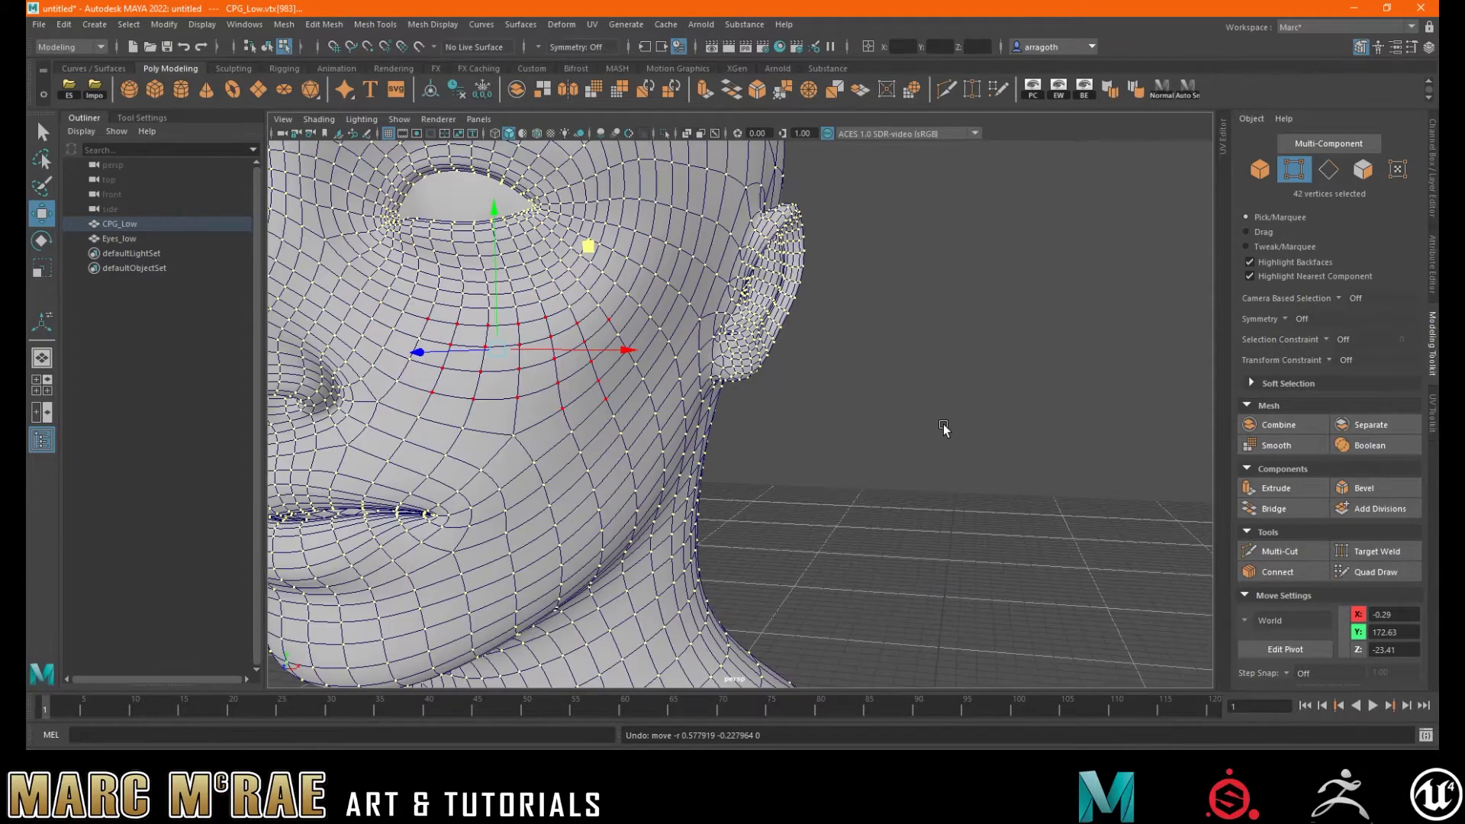
- Enable camera-based selection for the Select tool's marquee style and clear the vertex selection
{"action": "middle_click_drag", "start_coordinate": [801, 396], "coordinate": [879, 395], "text": "alt"}
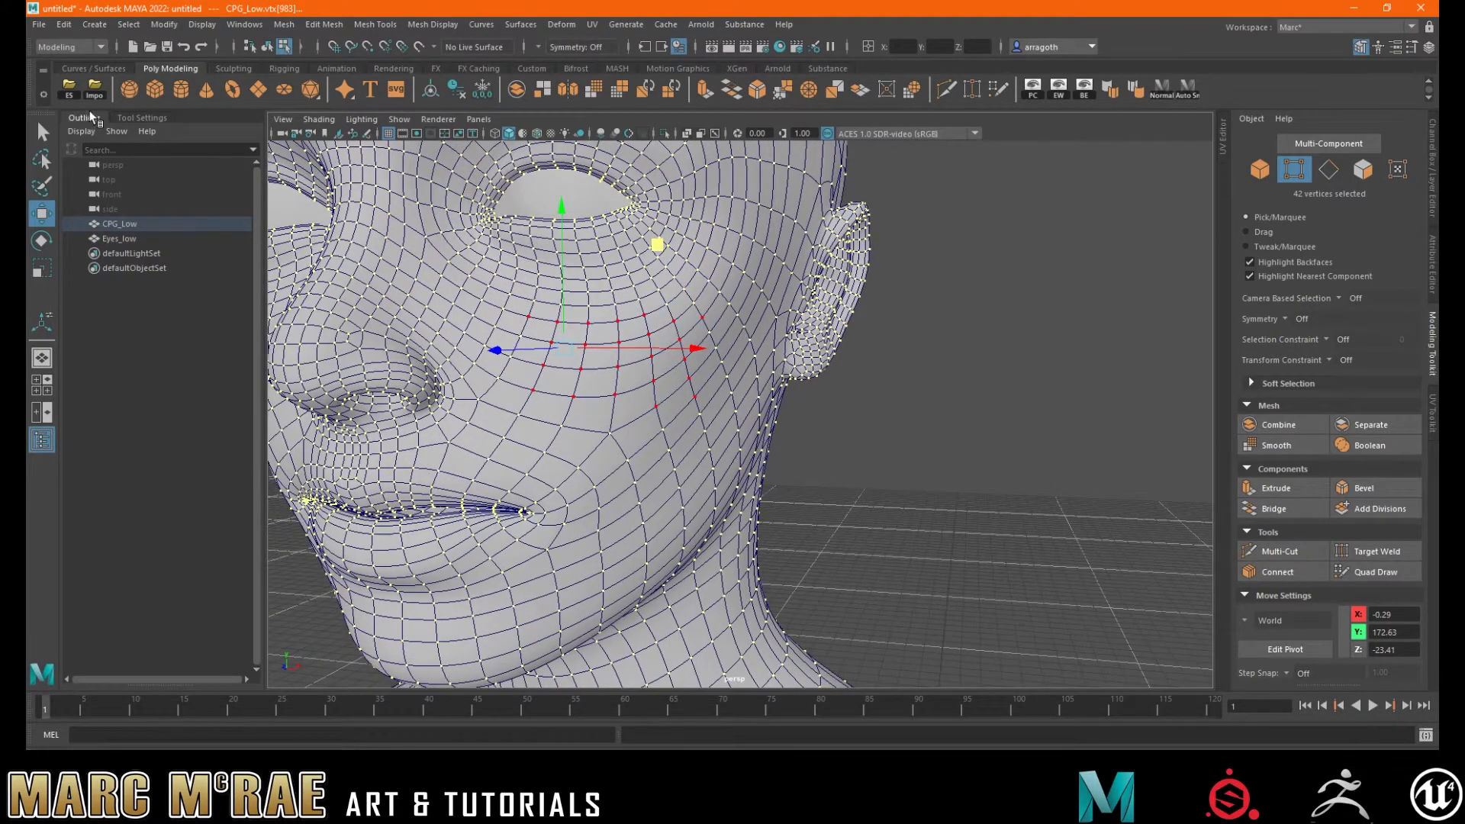
{"action": "left_click", "coordinate": [144, 119]}
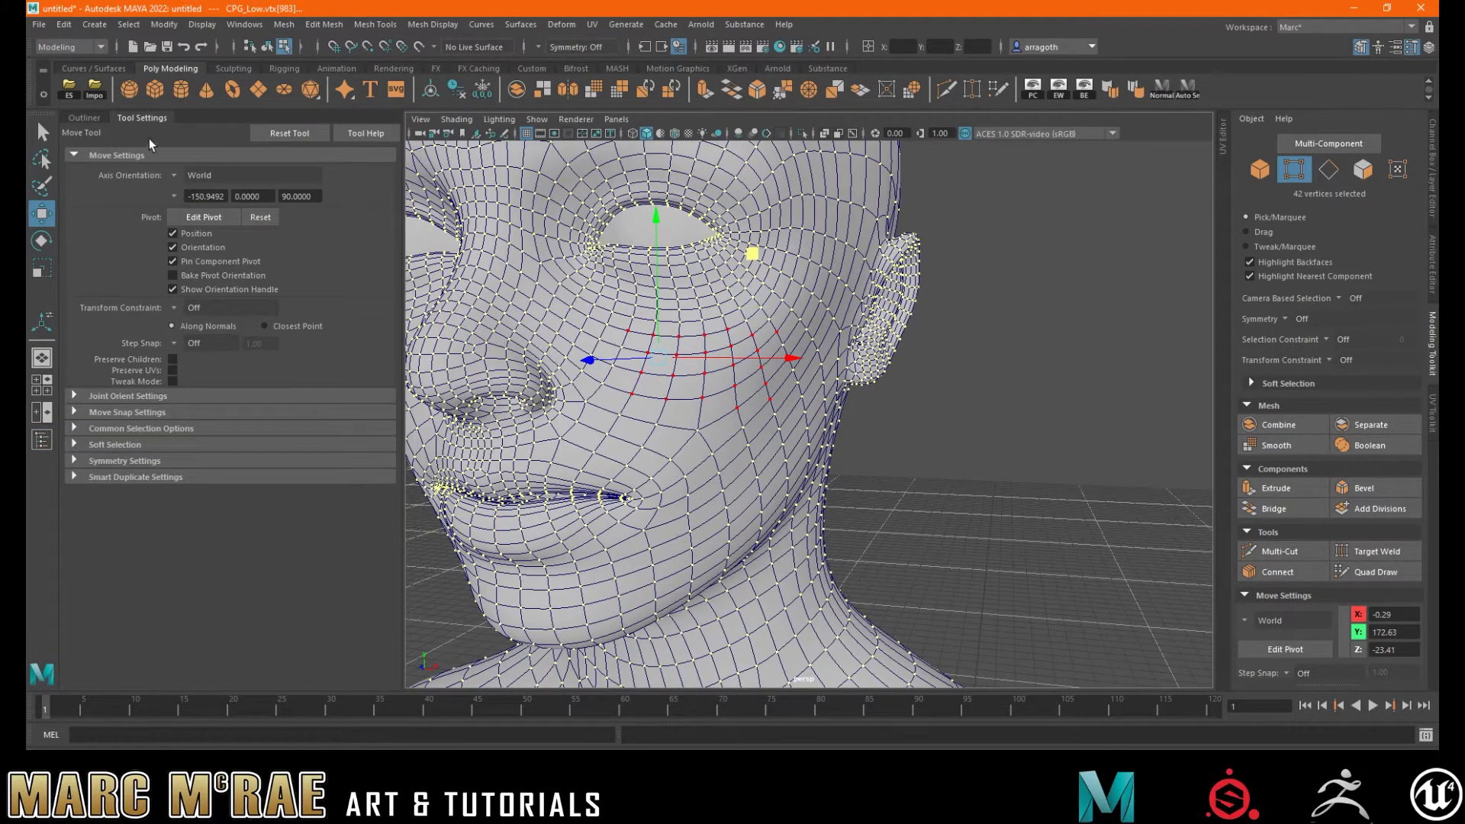
{"action": "left_click", "coordinate": [43, 133]}
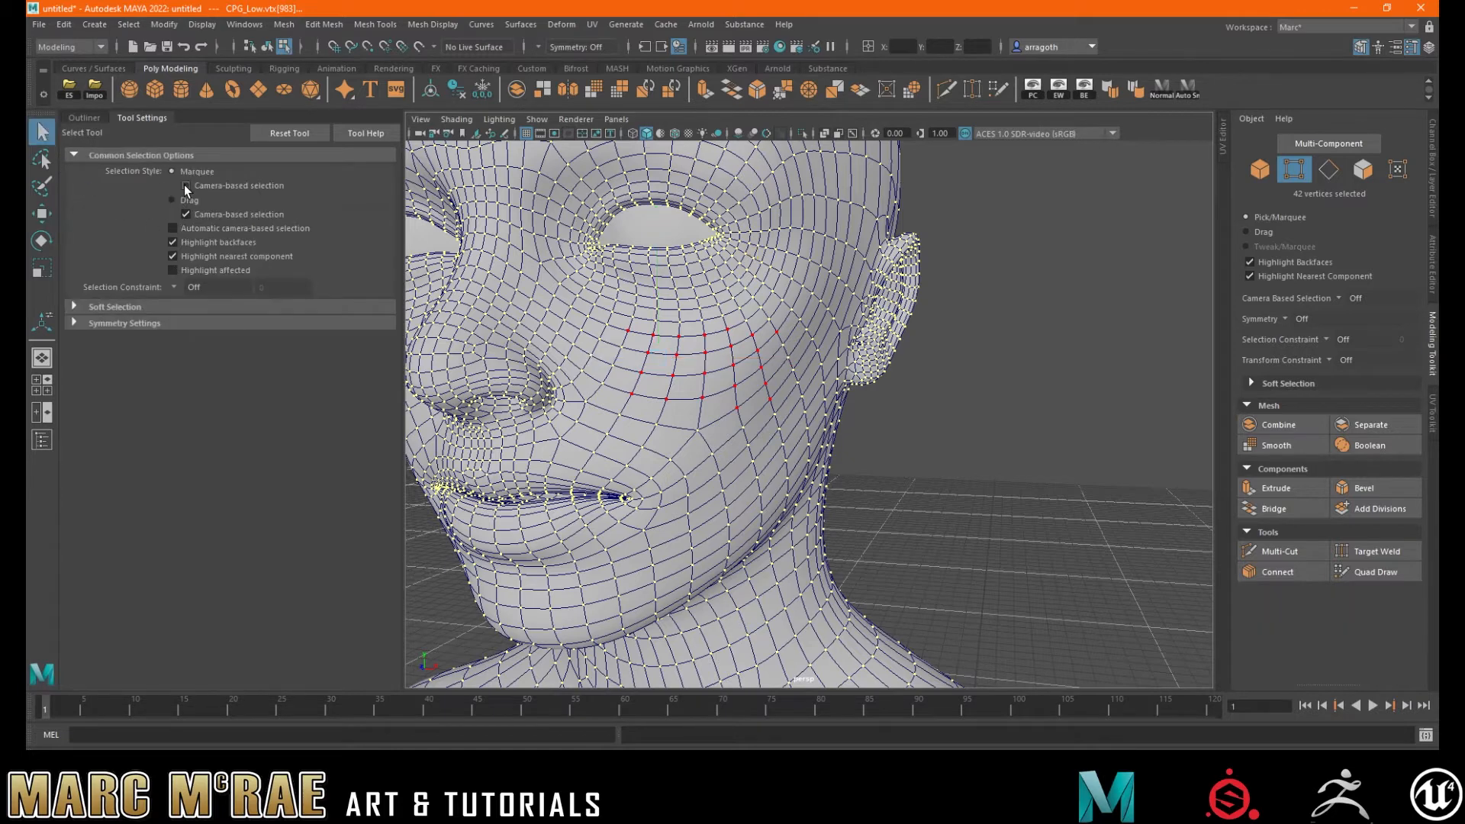
{"action": "left_click_drag", "start_coordinate": [939, 402], "coordinate": [925, 399], "text": "alt"}
{"action": "left_click", "coordinate": [1008, 425]}
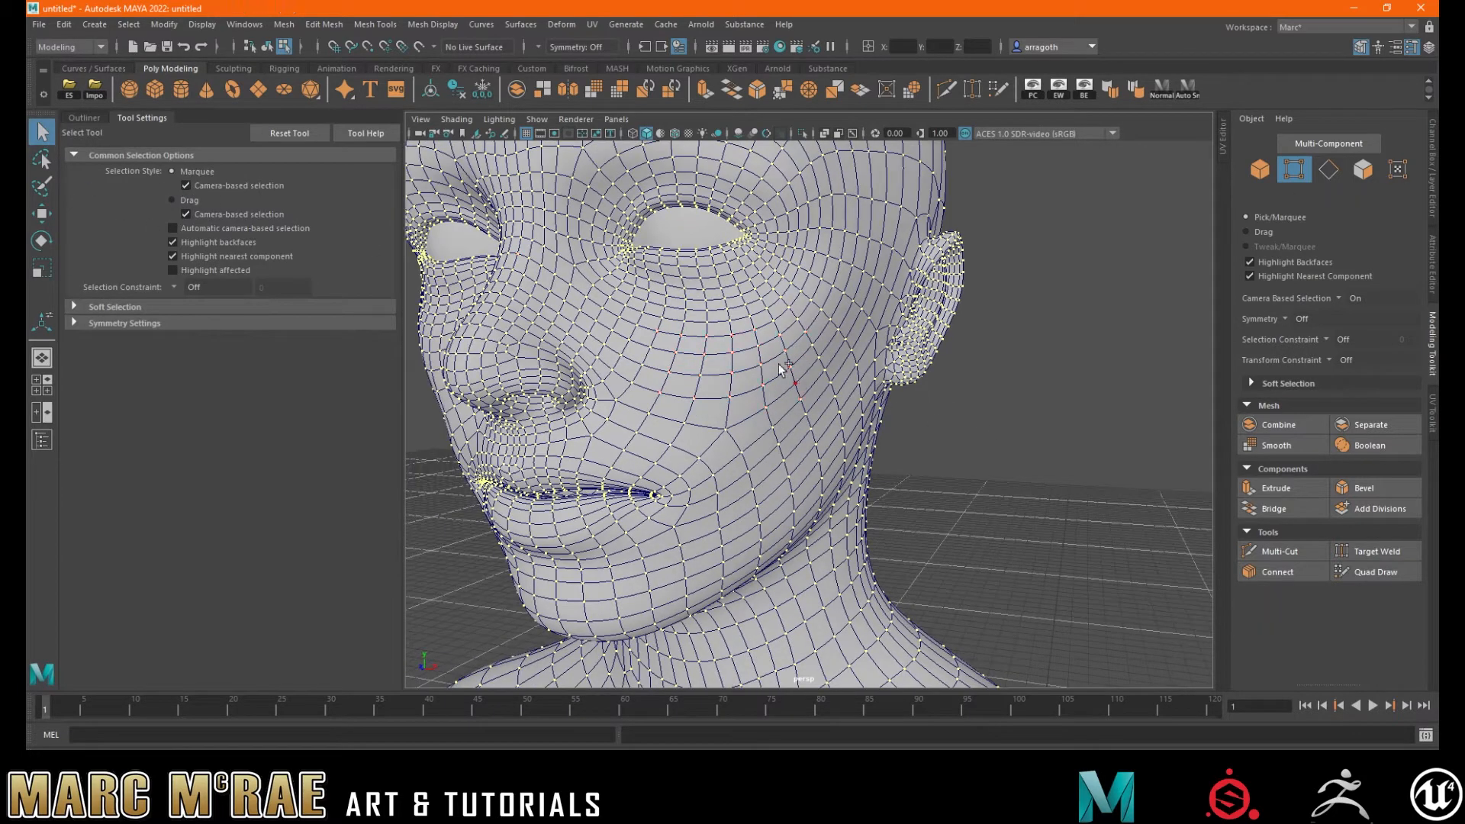
- Marquee-select cheek vertices with camera-based selection on and check the far side of the head for selected vertices
{"action": "left_click_drag", "start_coordinate": [819, 432], "coordinate": [820, 432]}
{"action": "left_click_drag", "start_coordinate": [1019, 474], "coordinate": [1072, 468], "text": "alt"}
{"action": "scroll", "coordinate": [1021, 478], "scroll_direction": "down", "scroll_amount": 8}
{"action": "middle_click_drag", "start_coordinate": [1073, 467], "coordinate": [907, 463], "text": "alt"}
{"action": "scroll", "coordinate": [984, 475], "scroll_direction": "up", "scroll_amount": 8}
{"action": "left_click_drag", "start_coordinate": [907, 464], "coordinate": [931, 465], "text": "alt"}
{"action": "middle_click_drag", "start_coordinate": [932, 464], "coordinate": [859, 523], "text": "alt"}
{"action": "right_click_drag", "start_coordinate": [859, 523], "coordinate": [1331, 486], "text": "alt"}
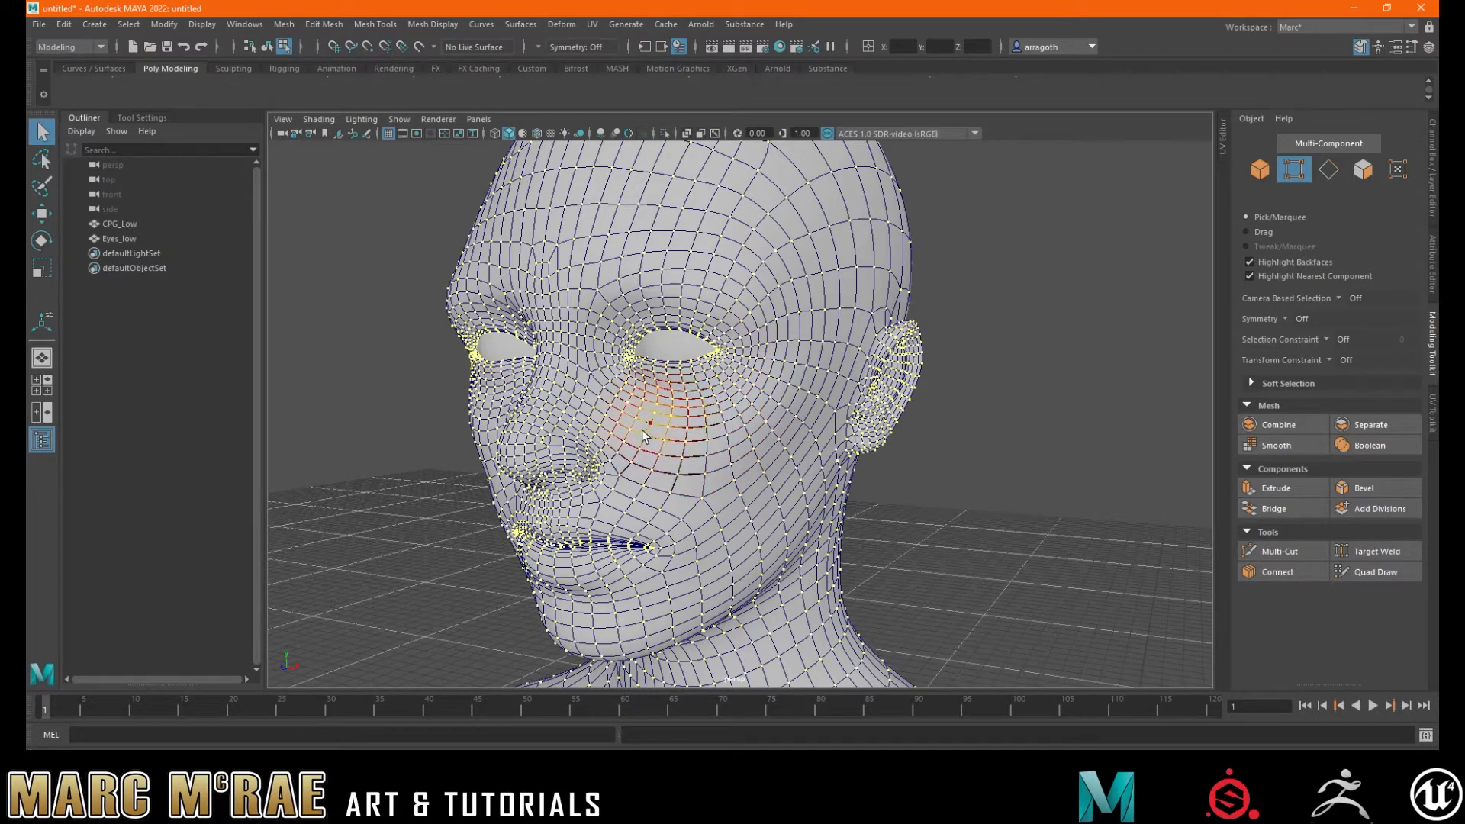
- Select a single cheek vertex with soft selection and widen the falloff radius across the cheek
{"action": "left_click", "coordinate": [726, 433]}
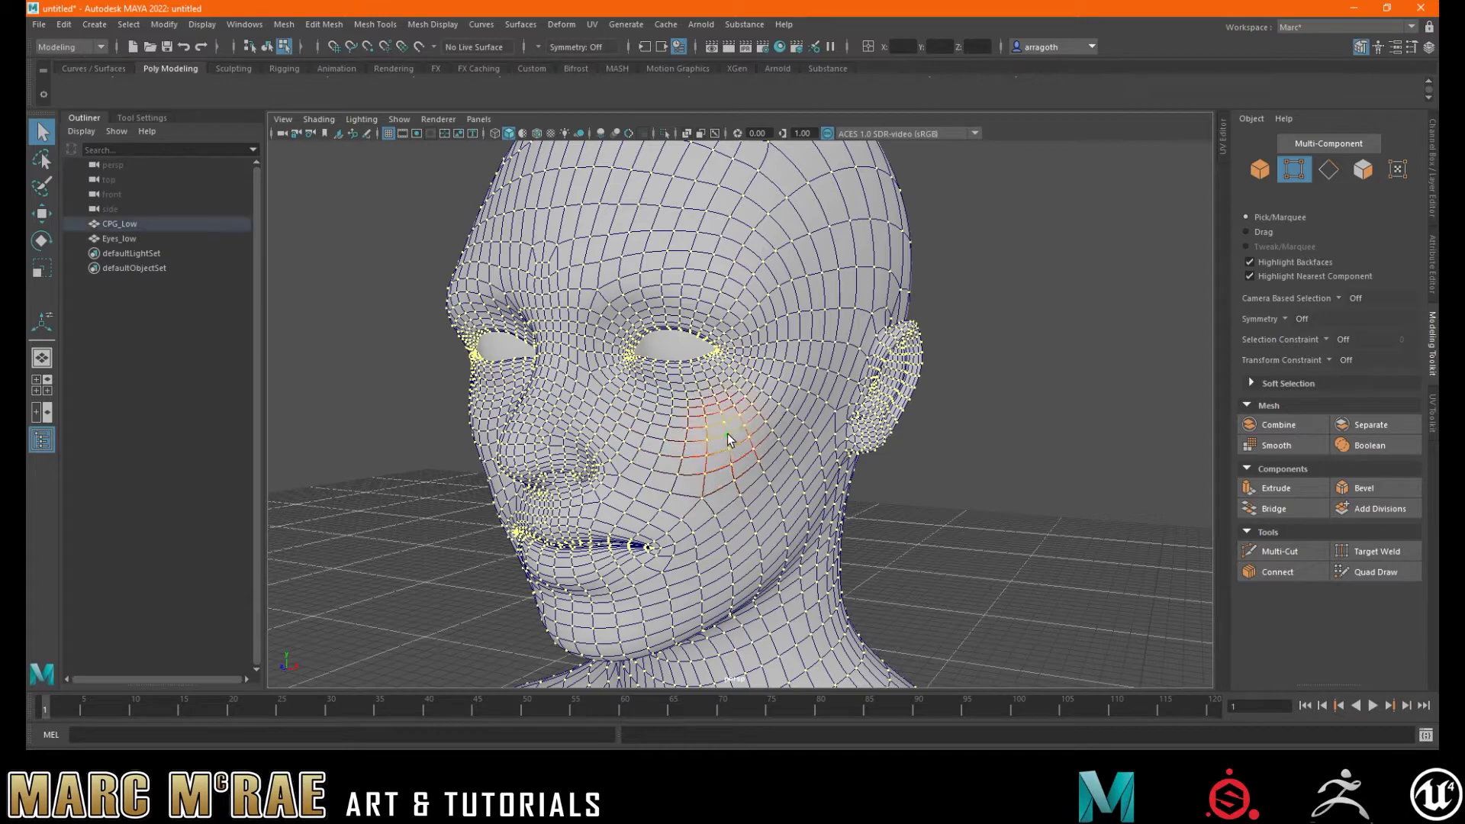
{"action": "key", "text": "f"}
{"action": "scroll", "coordinate": [763, 434], "scroll_direction": "down", "scroll_amount": 8}
{"action": "scroll", "coordinate": [763, 433], "scroll_direction": "up", "scroll_amount": 3}
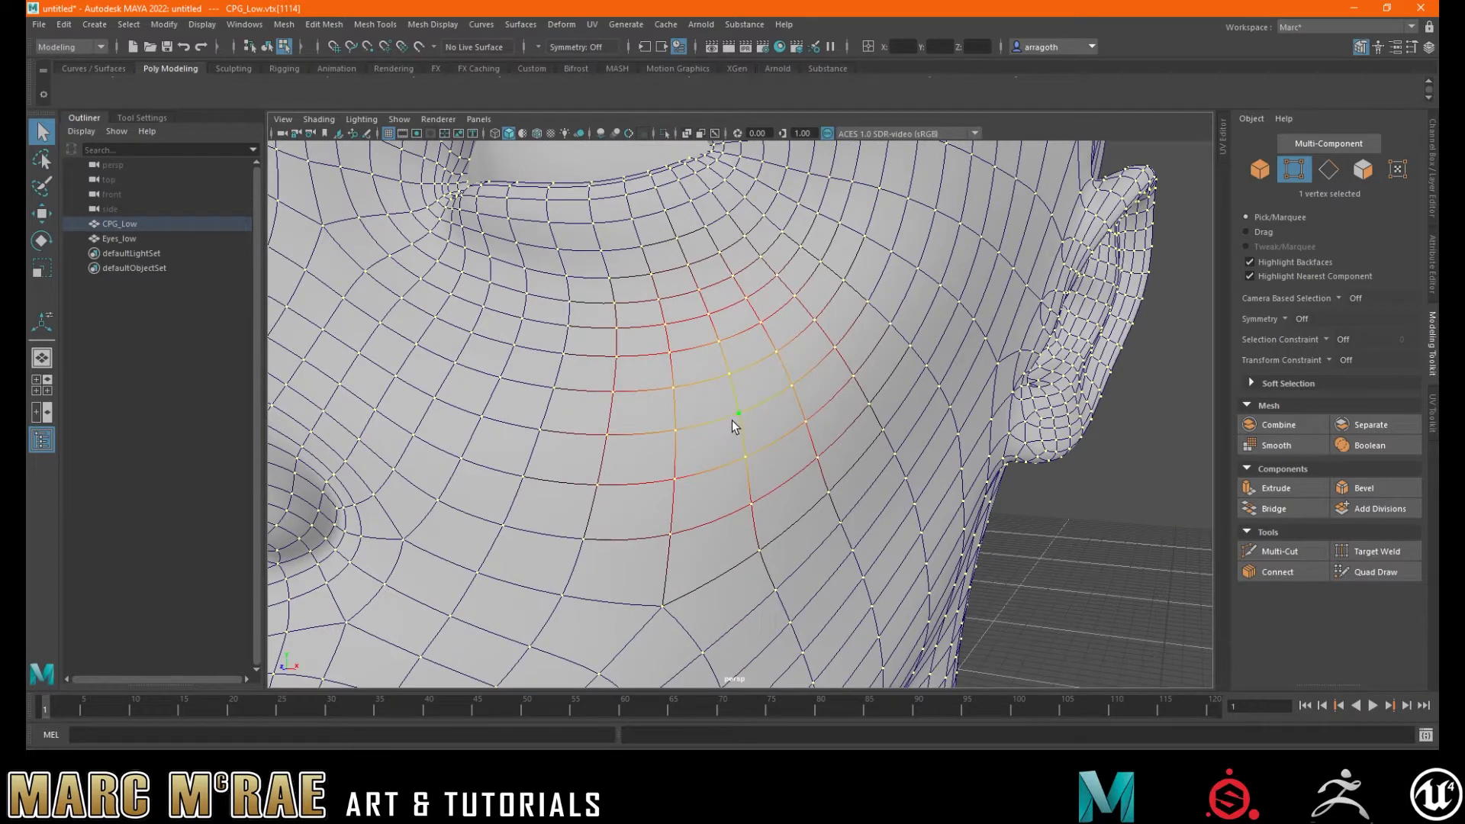
{"action": "mouse_move", "coordinate": [734, 417]}
{"action": "left_mouse_down"}
{"action": "mouse_move", "coordinate": [879, 342]}
{"action": "mouse_move", "coordinate": [720, 414]}
{"action": "mouse_move", "coordinate": [821, 359]}
{"action": "mouse_move", "coordinate": [953, 314]}
{"action": "mouse_move", "coordinate": [752, 401]}
{"action": "mouse_move", "coordinate": [744, 419]}
{"action": "left_mouse_up"}
{"action": "left_click_drag", "start_coordinate": [863, 372], "coordinate": [820, 374]}
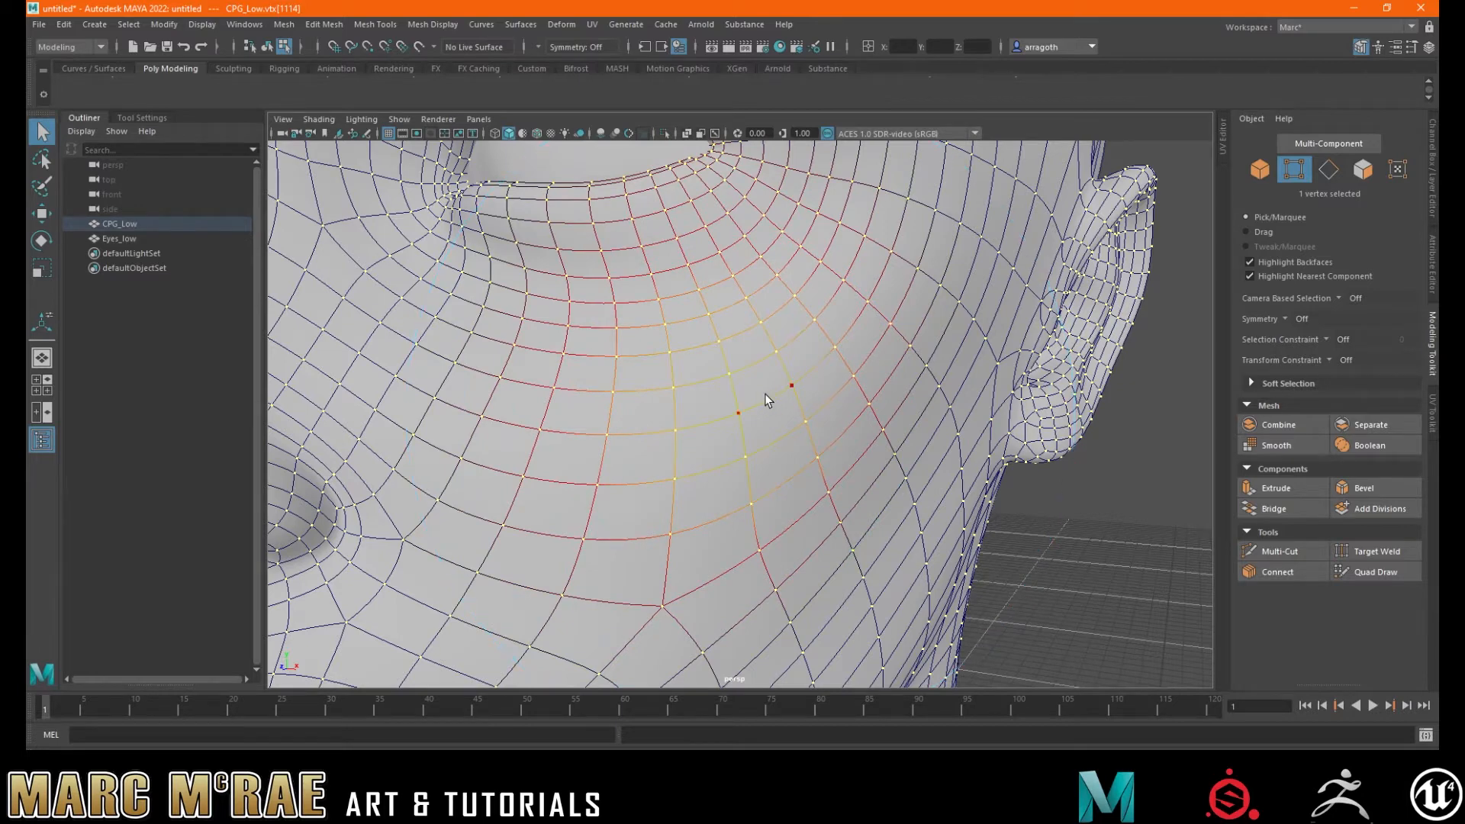
- Try moving the cheek vertex with its soft falloff, and undo the move
{"action": "key", "text": "w"}
{"action": "middle_click_drag", "start_coordinate": [837, 317], "coordinate": [843, 288]}
{"action": "key", "text": "ctrl+z"}
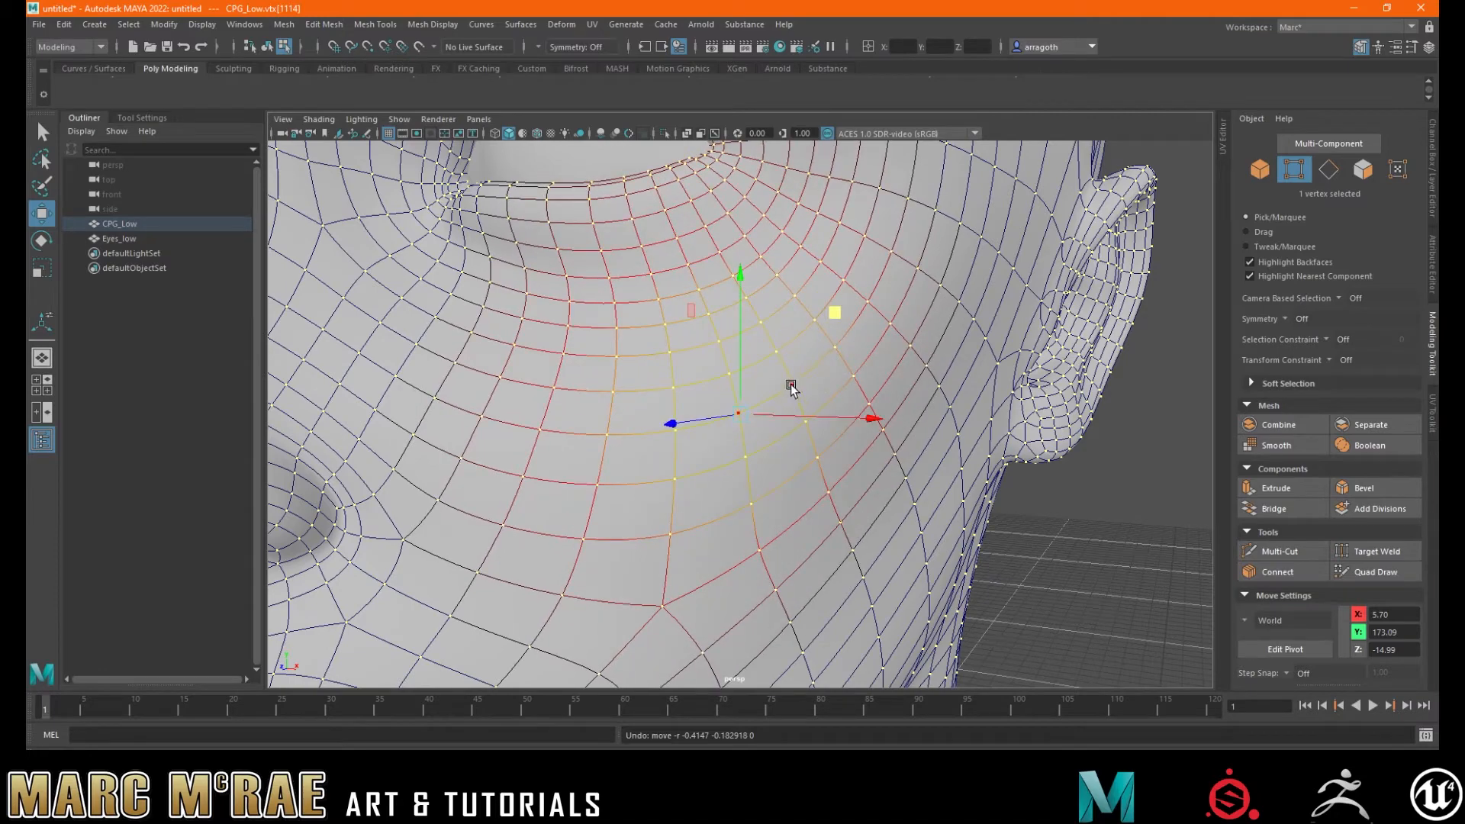
- Select the full loop of faces around the inner rim of the eyelid on the head mesh
{"action": "right_click", "coordinate": [680, 321]}
{"action": "right_click_drag", "start_coordinate": [680, 321], "coordinate": [664, 363]}
{"action": "middle_click_drag", "start_coordinate": [617, 287], "coordinate": [730, 494], "text": "alt"}
{"action": "left_click", "coordinate": [658, 416]}
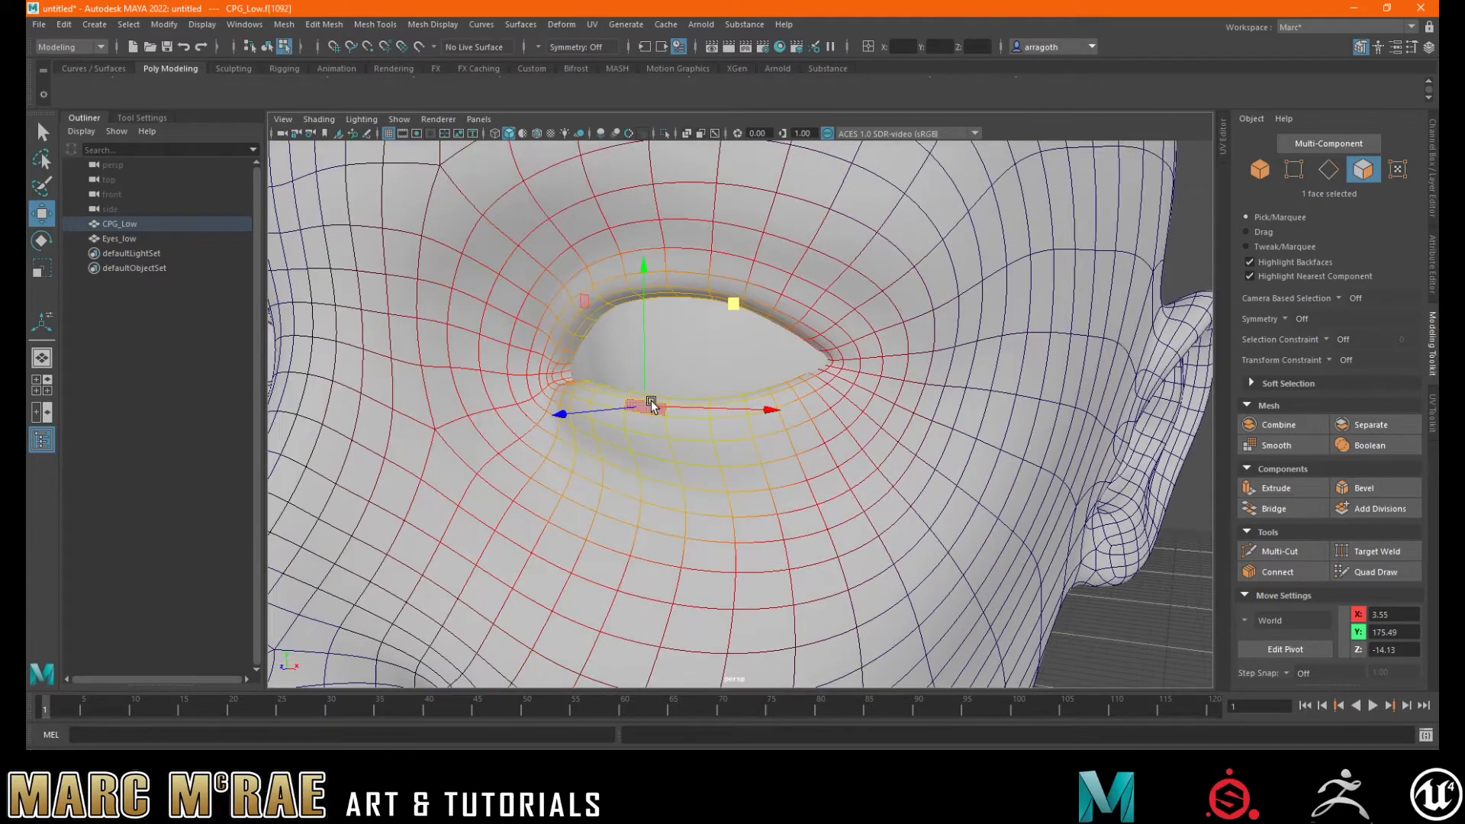
{"action": "right_click_drag", "start_coordinate": [654, 405], "coordinate": [888, 458], "text": "alt"}
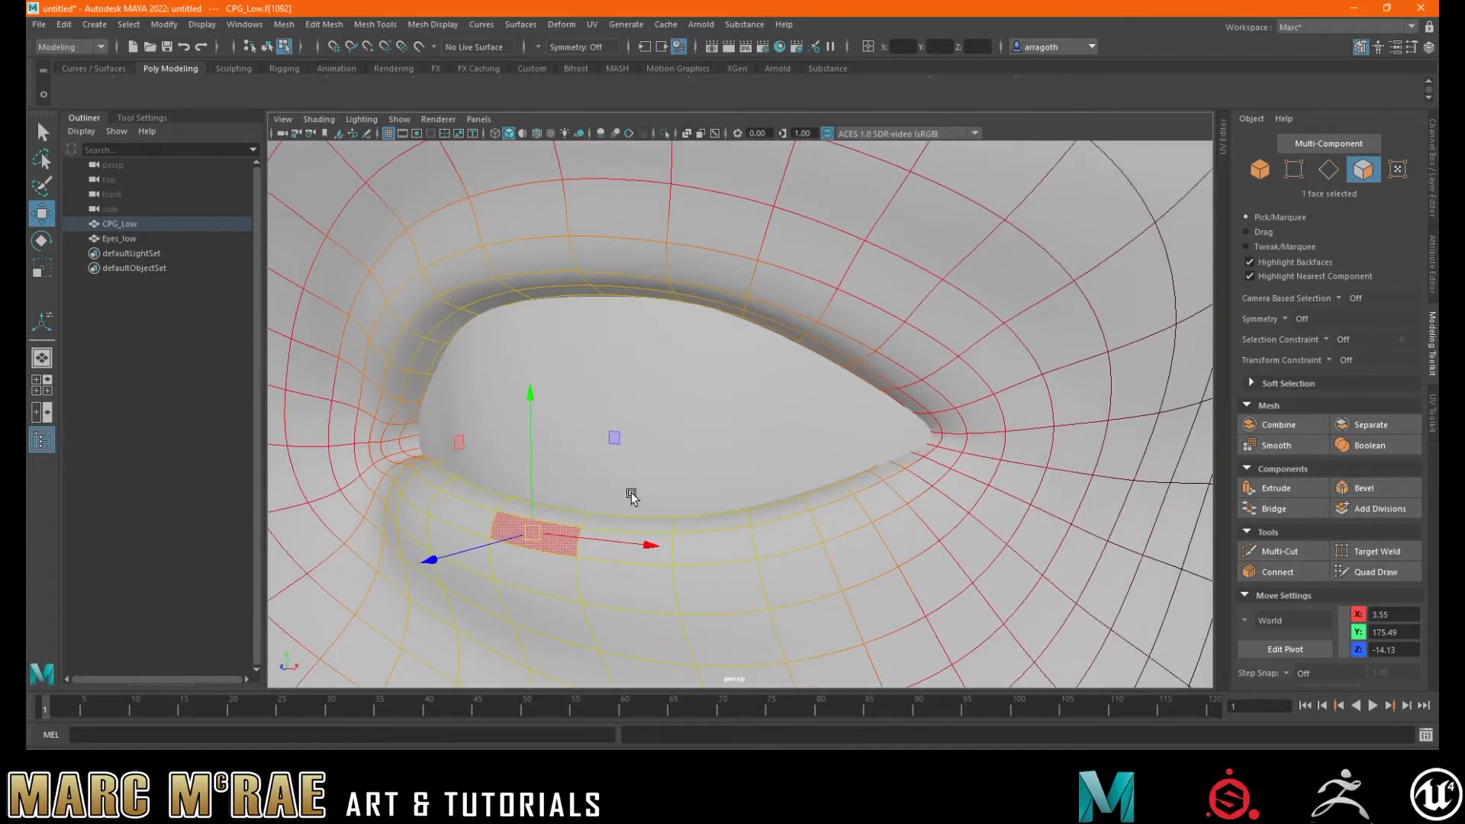
{"action": "left_click", "coordinate": [562, 513]}
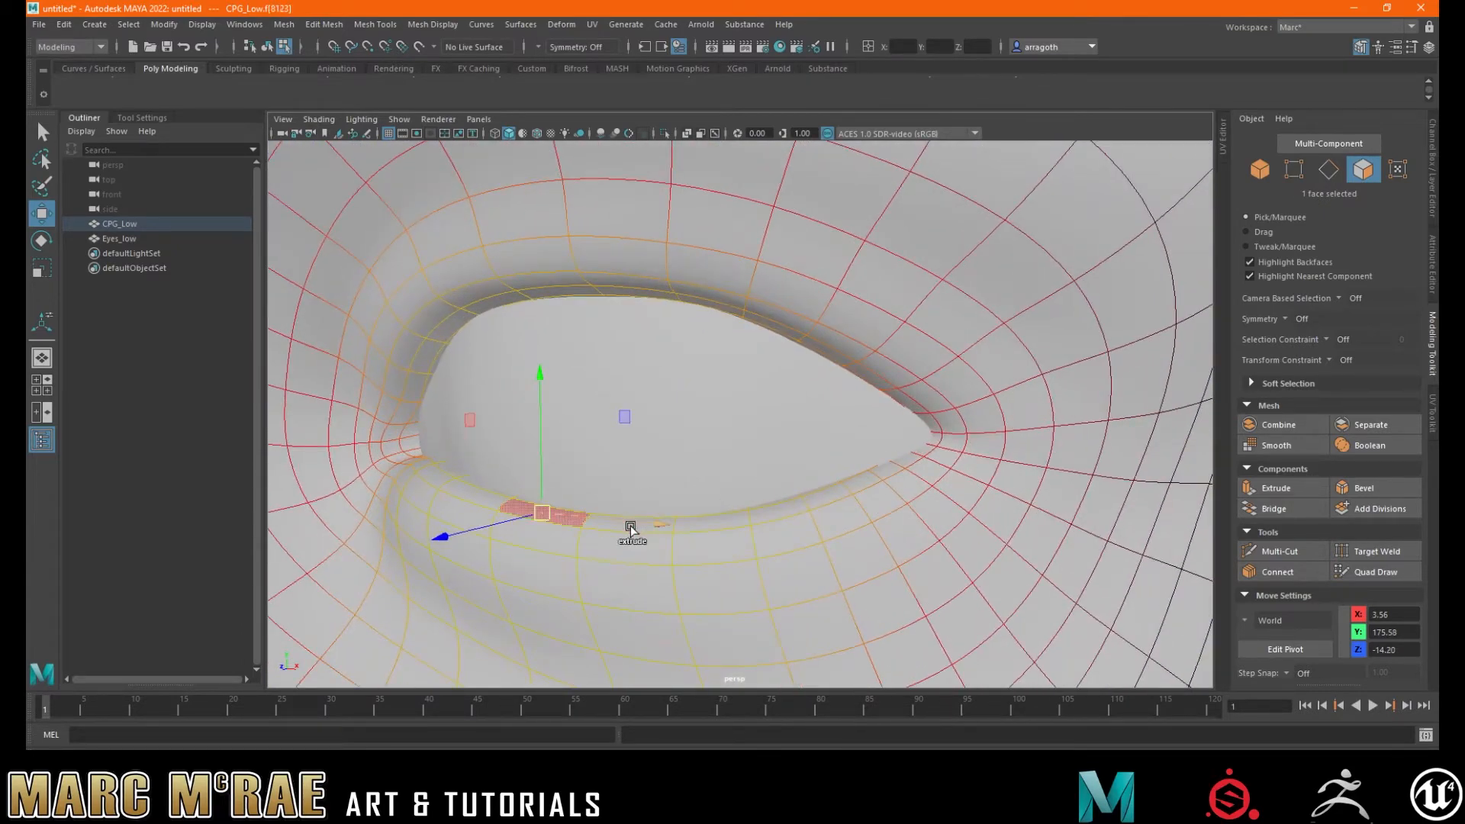
{"action": "double_click", "coordinate": [622, 527], "text": "shift"}
{"action": "left_click_drag", "start_coordinate": [593, 506], "coordinate": [591, 482], "text": "alt"}
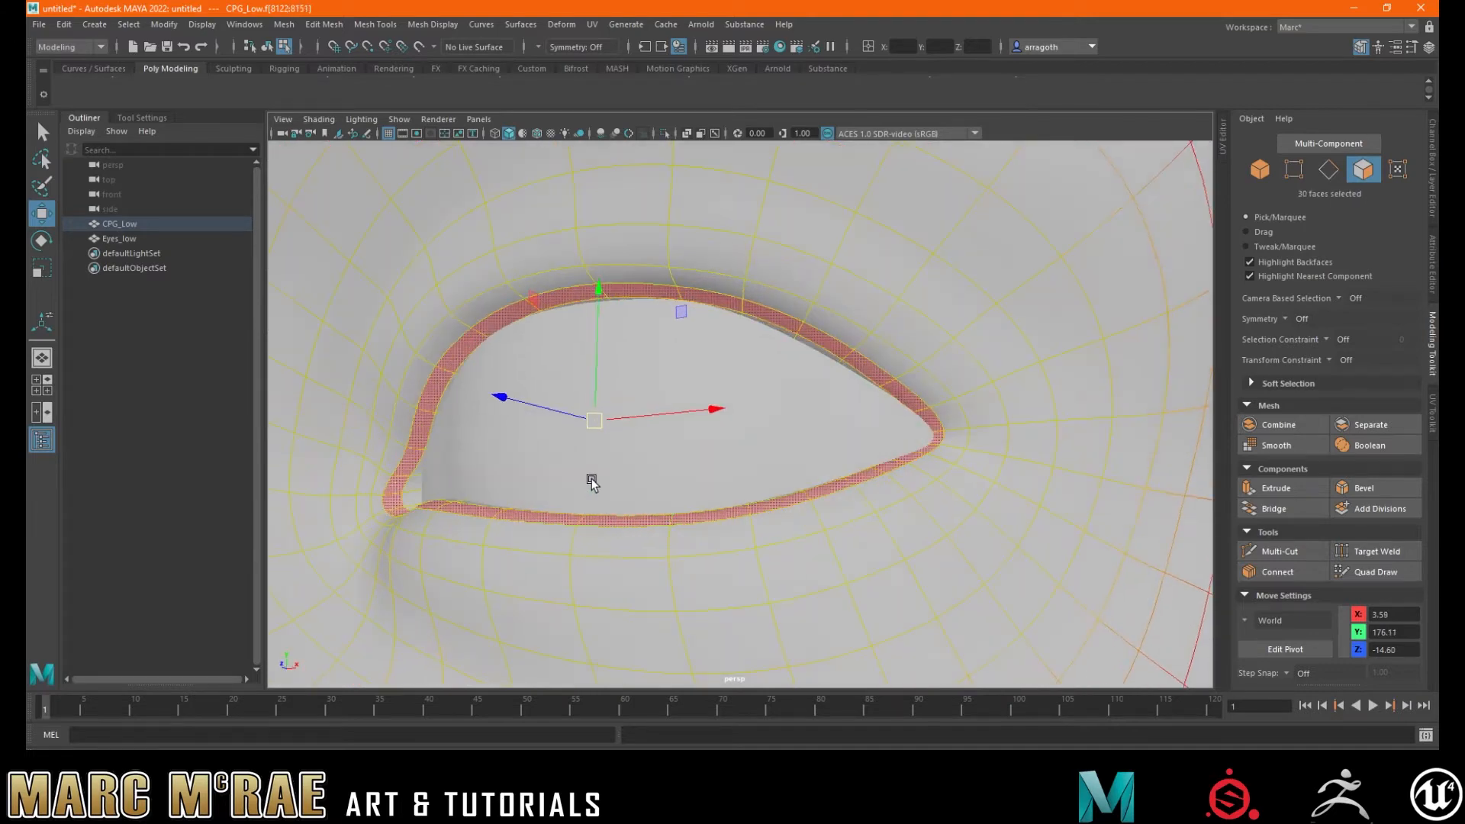
- Try scaling the eyelid face loop down vertically with its soft falloff to narrow the eye opening
{"action": "key", "text": "r"}
{"action": "left_click_drag", "start_coordinate": [597, 291], "coordinate": [584, 347]}
{"action": "scroll", "coordinate": [610, 367], "scroll_direction": "down", "scroll_amount": 6}
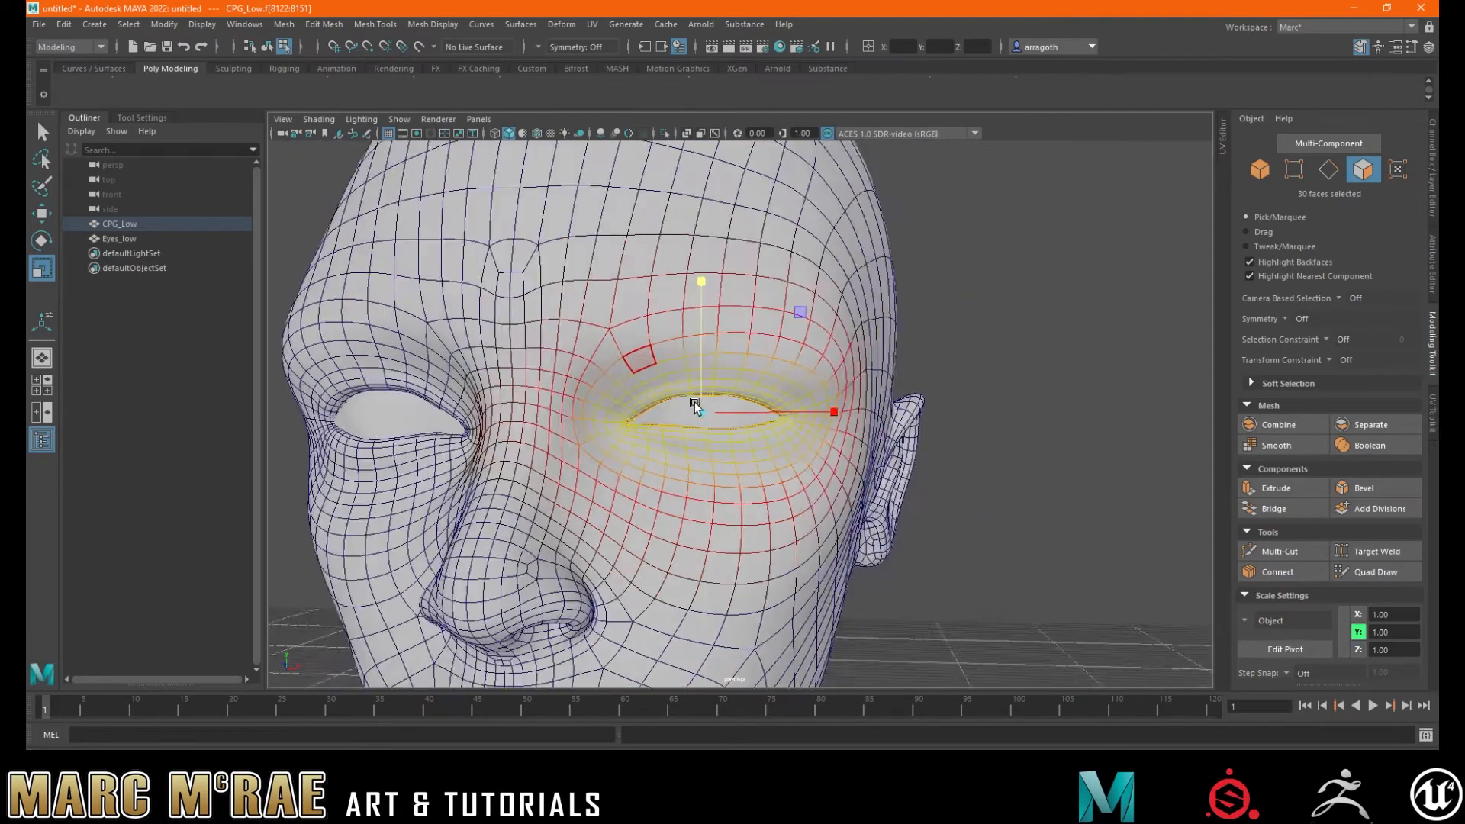
- Try moving a single upper-eyelid face with its soft falloff, and undo the eyelid edits
{"action": "left_click_drag", "start_coordinate": [656, 412], "coordinate": [597, 413], "text": "alt"}
{"action": "right_click_drag", "start_coordinate": [627, 412], "coordinate": [1031, 398], "text": "alt"}
{"action": "left_click", "coordinate": [812, 374]}
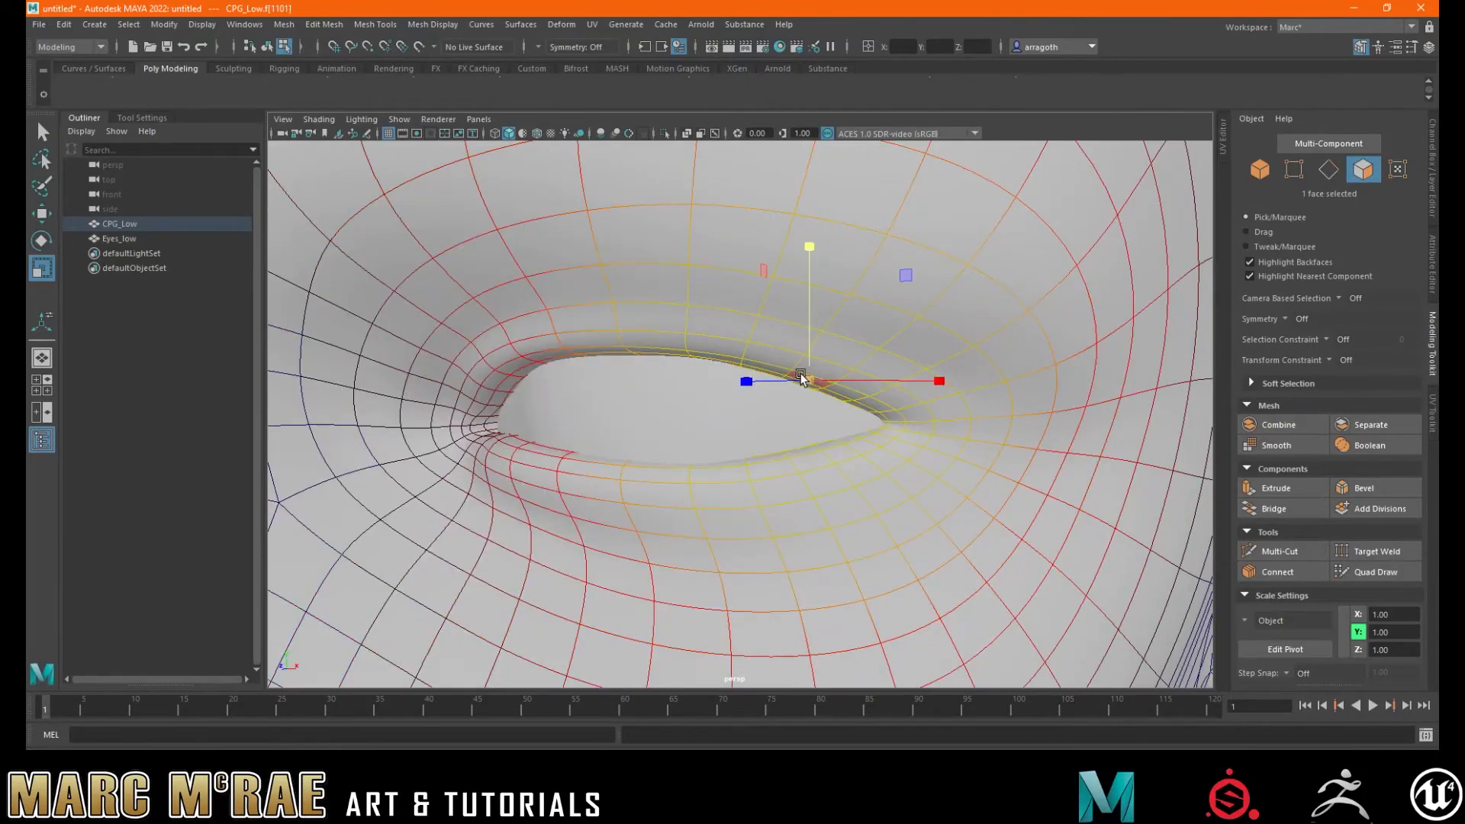
{"action": "key", "text": "w"}
{"action": "left_click_drag", "start_coordinate": [906, 279], "coordinate": [909, 269]}
{"action": "key", "text": "ctrl+z"}
- Turn off soft selection and clear the face selection on the head
{"action": "key", "text": "b"}
{"action": "left_click_drag", "start_coordinate": [885, 357], "coordinate": [487, 446]}
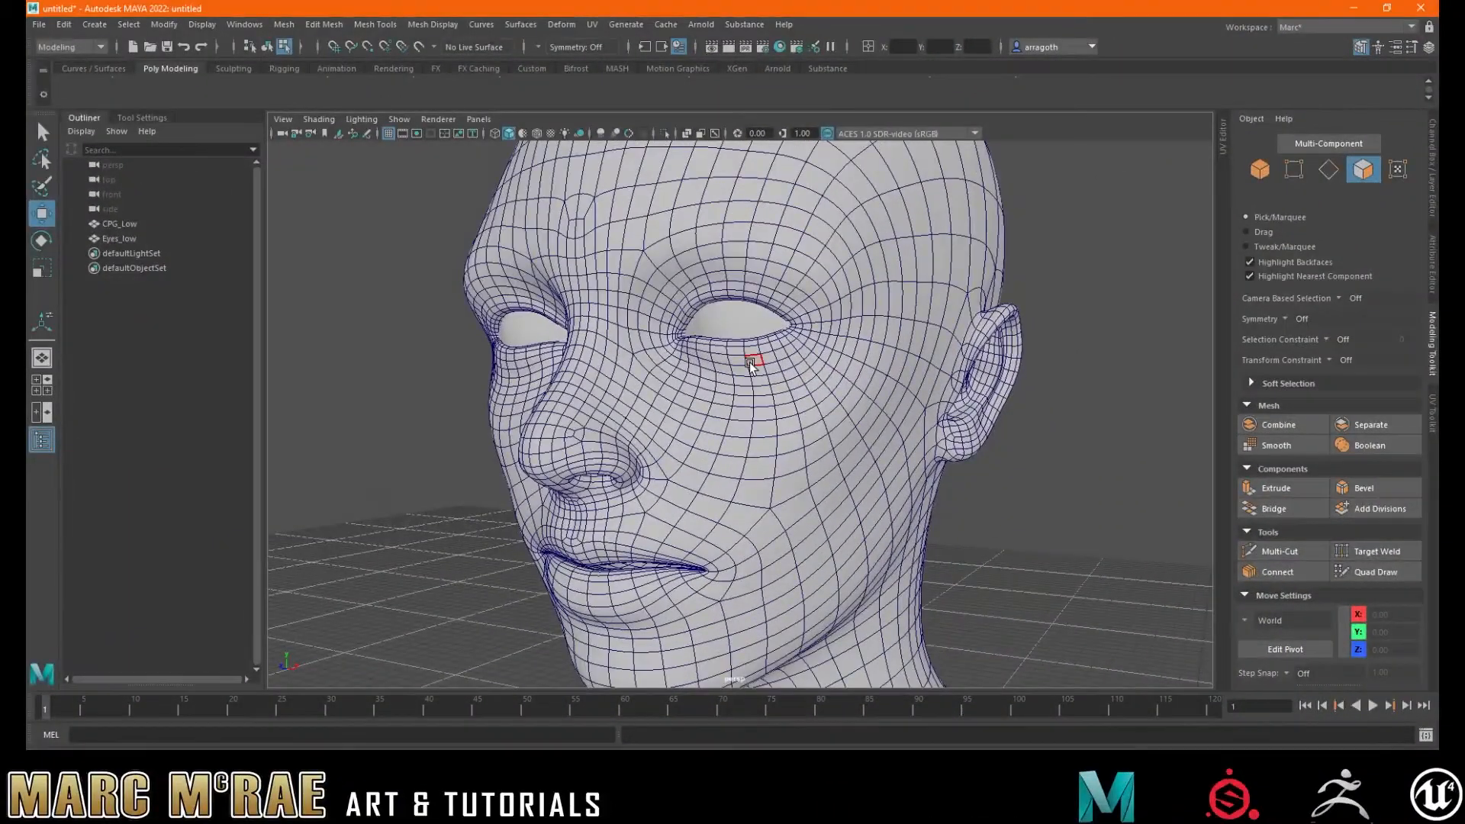
{"action": "left_click_drag", "start_coordinate": [742, 375], "coordinate": [765, 378], "text": "alt"}
{"action": "middle_click_drag", "start_coordinate": [765, 378], "coordinate": [811, 484], "text": "alt"}
{"action": "right_click_drag", "start_coordinate": [810, 484], "coordinate": [922, 353], "text": "alt"}
- Hide the Eyes_low mesh, and show all hidden objects again
{"action": "left_click", "coordinate": [843, 414]}
{"action": "left_click", "coordinate": [871, 419]}
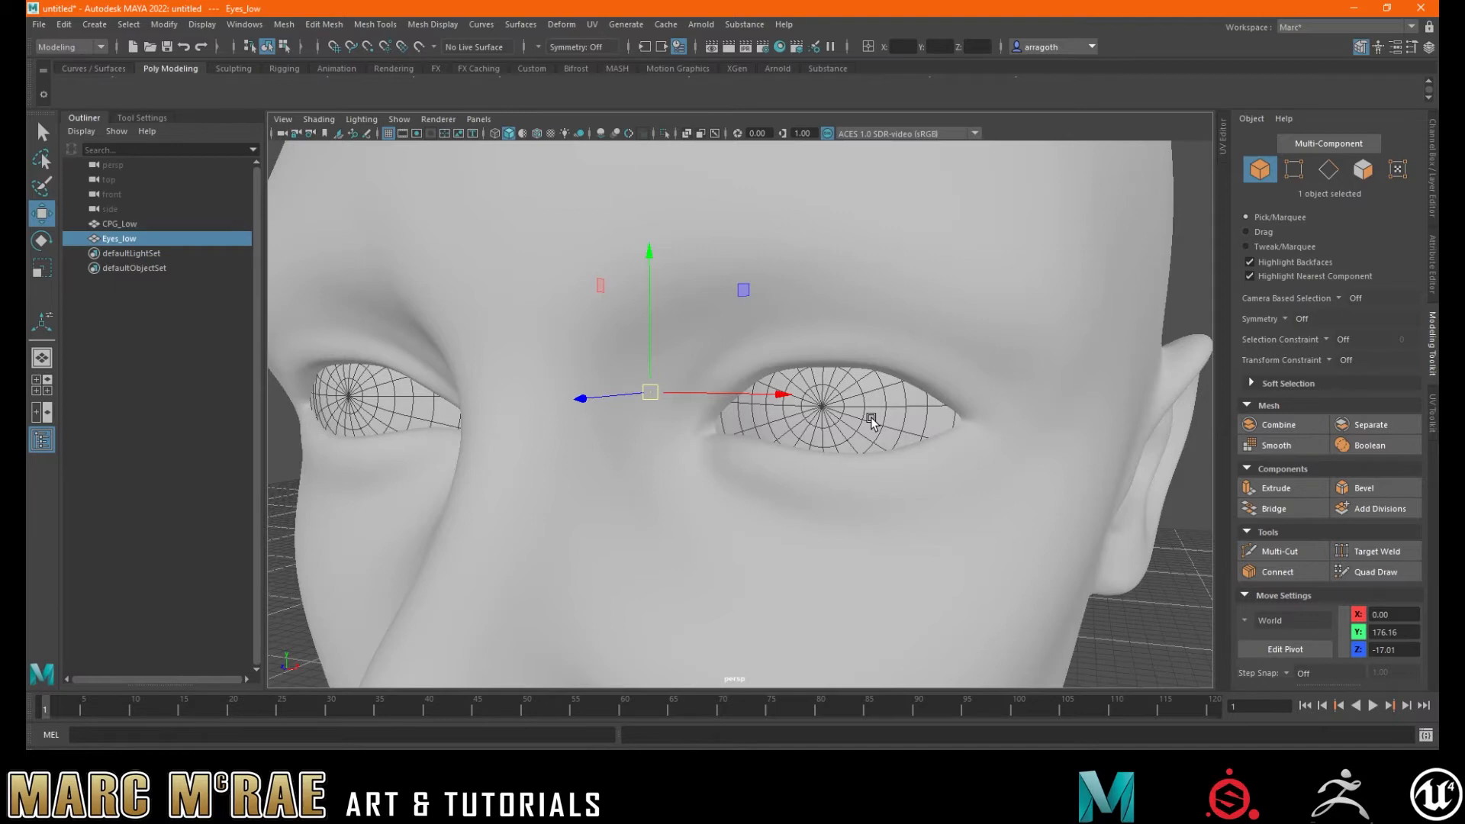
{"action": "key", "text": "h"}
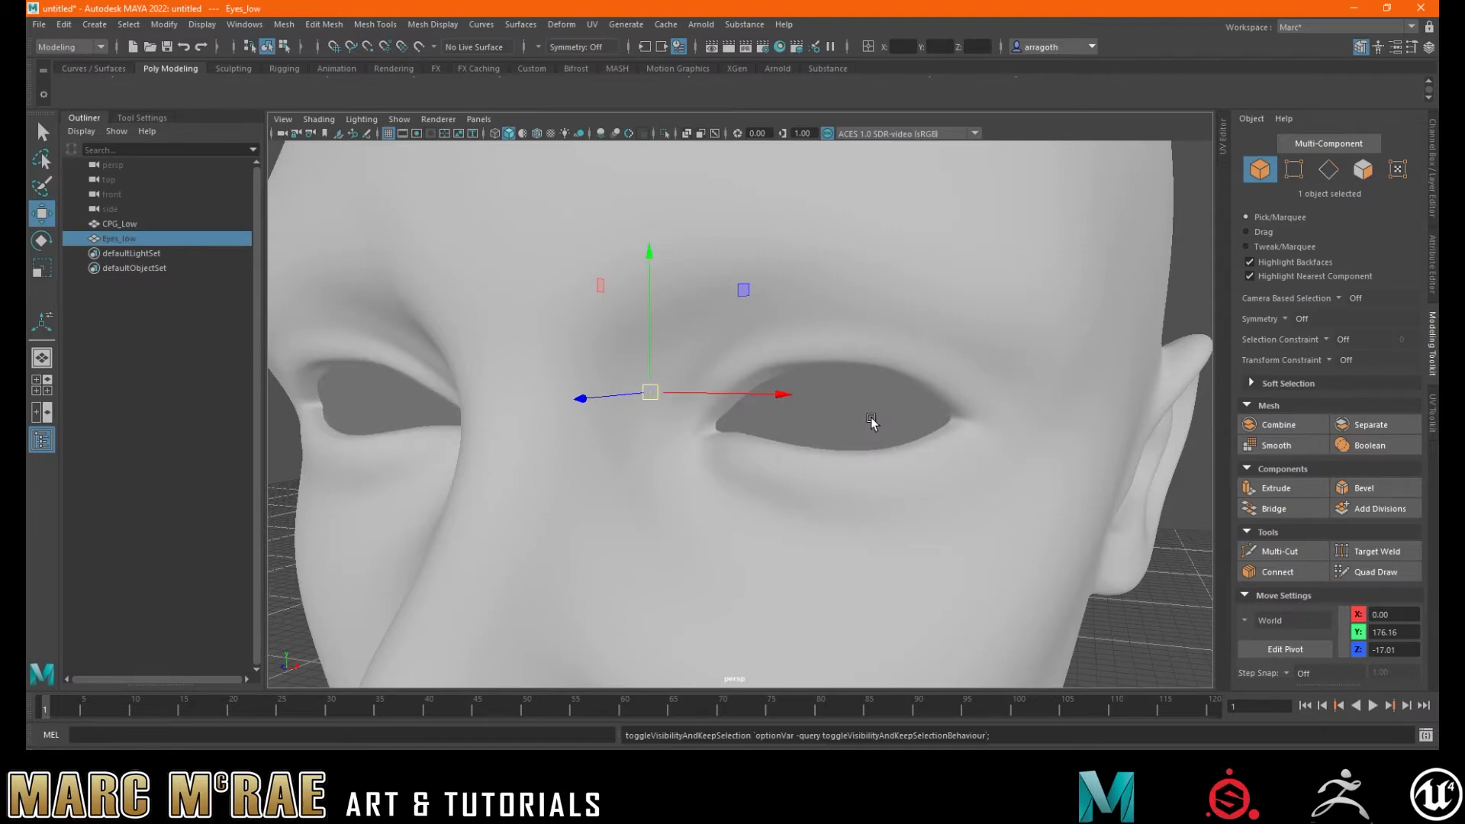
{"action": "key", "text": "shift+h"}
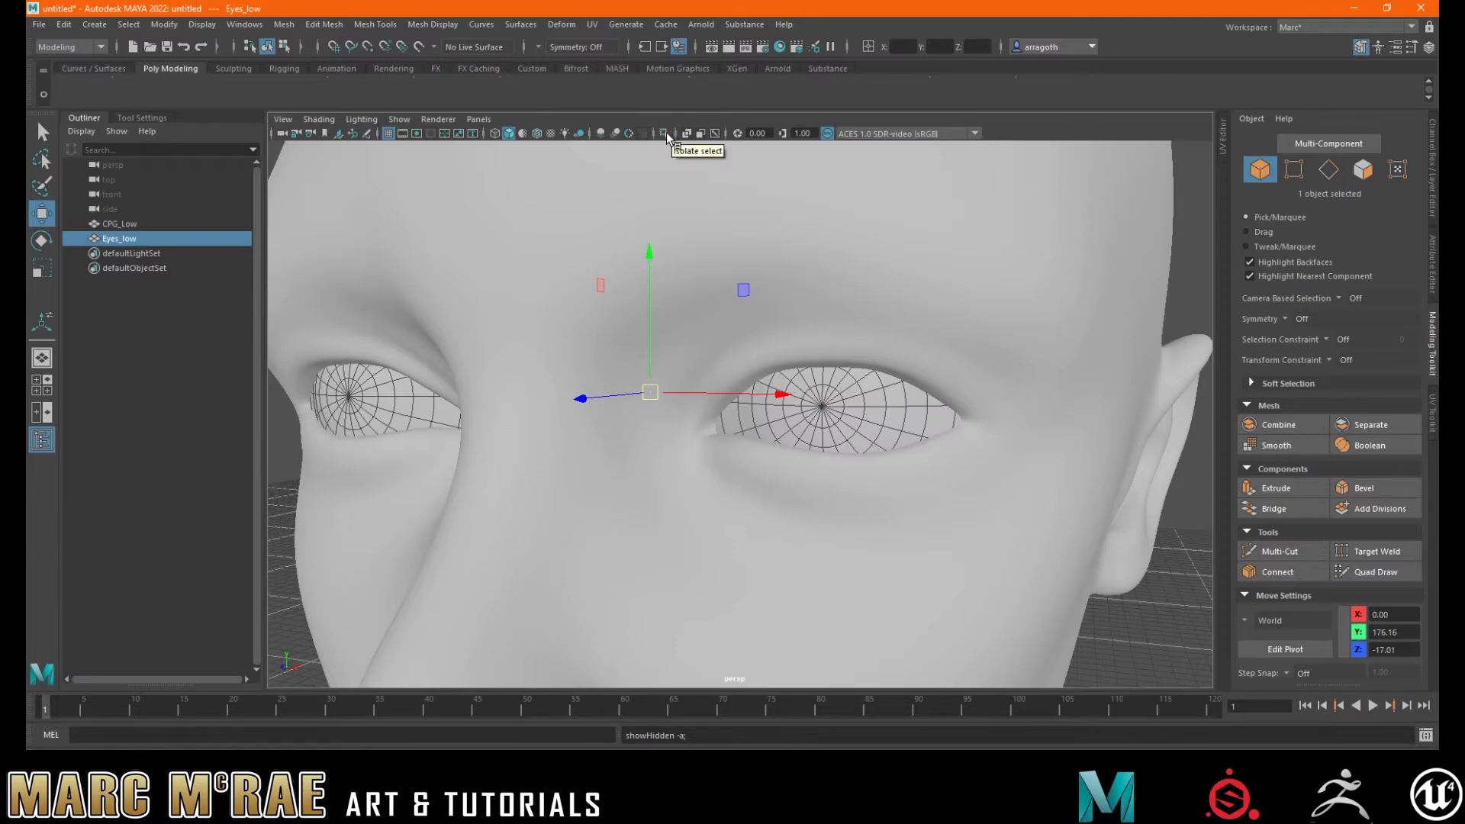
- Isolate the CPG_Low body mesh in the viewport, inspect it without the eyes, and end the isolation
{"action": "left_click", "coordinate": [694, 282]}
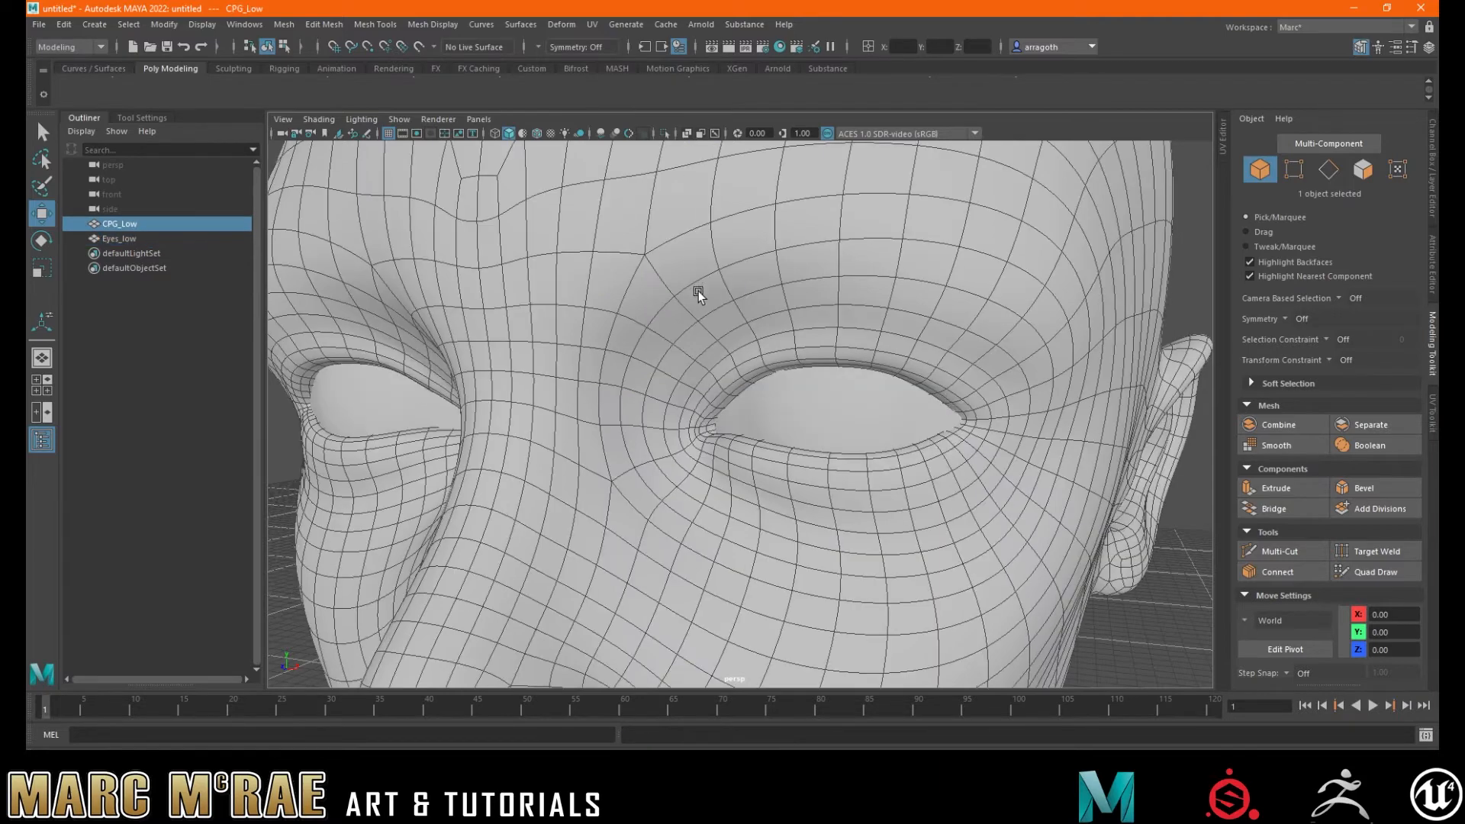
{"action": "left_click", "coordinate": [664, 135]}
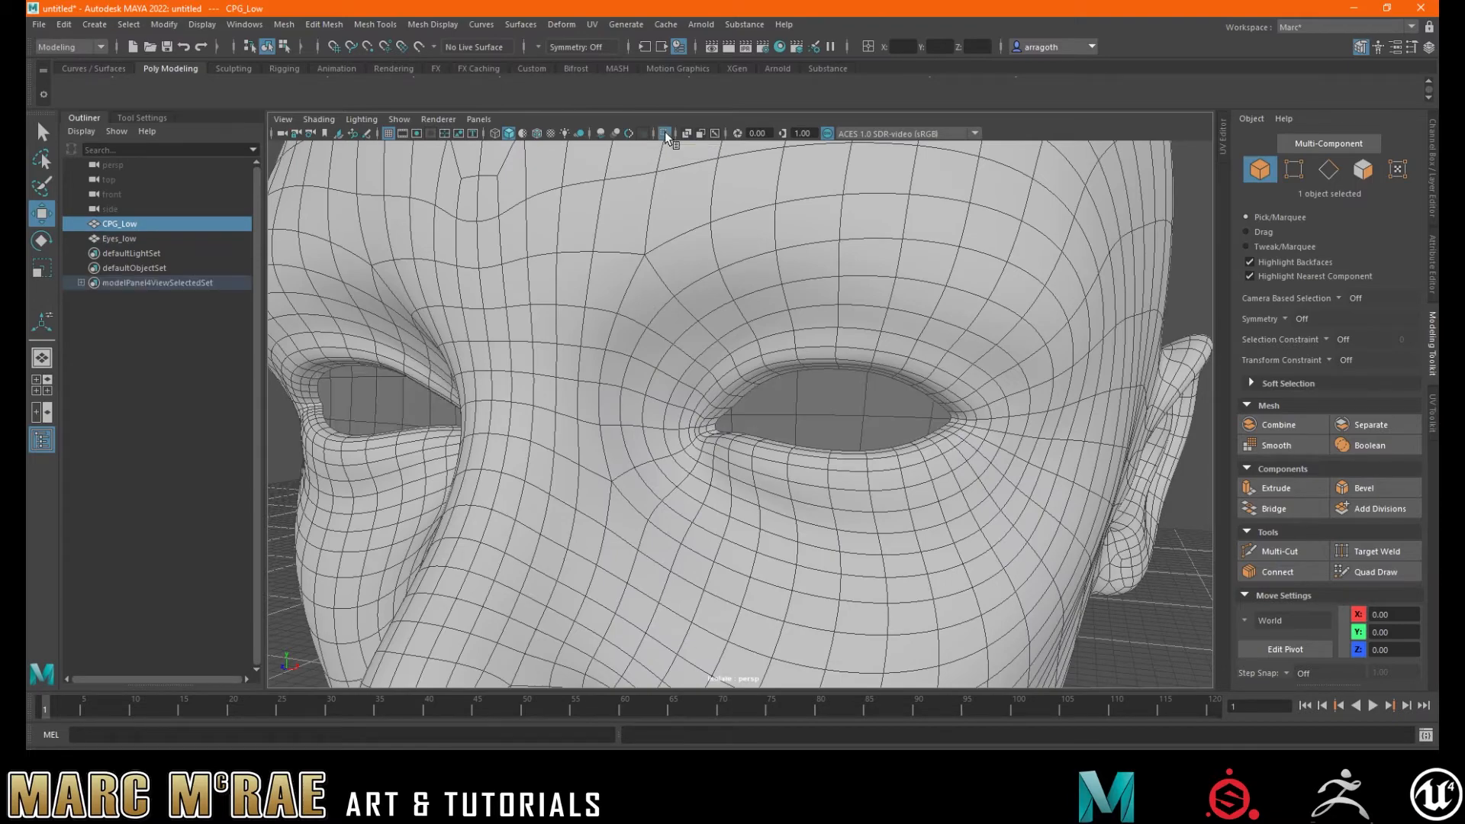
{"action": "scroll", "coordinate": [582, 425], "scroll_direction": "down", "scroll_amount": 10}
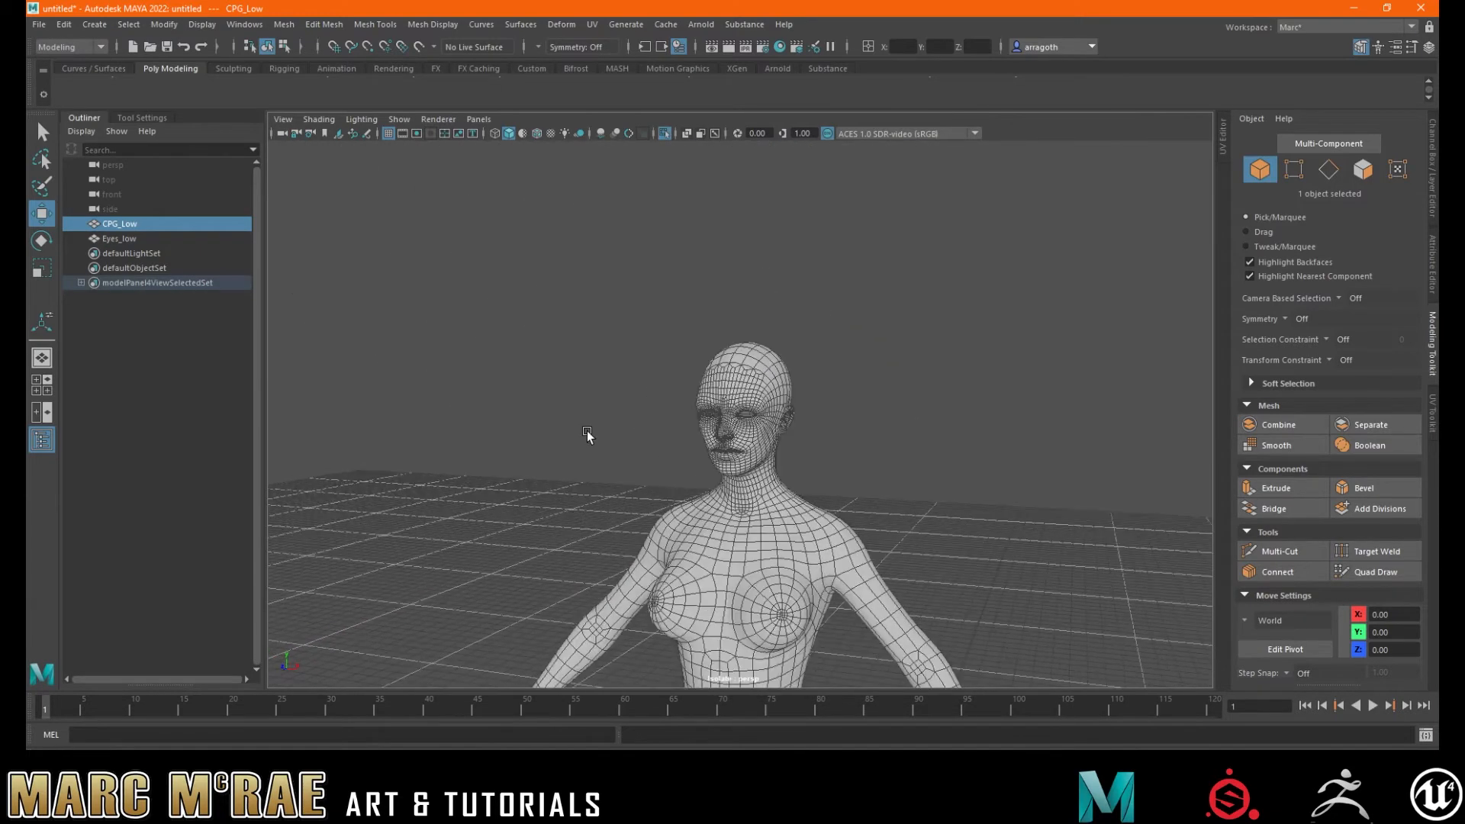
{"action": "scroll", "coordinate": [602, 439], "scroll_direction": "up", "scroll_amount": 10}
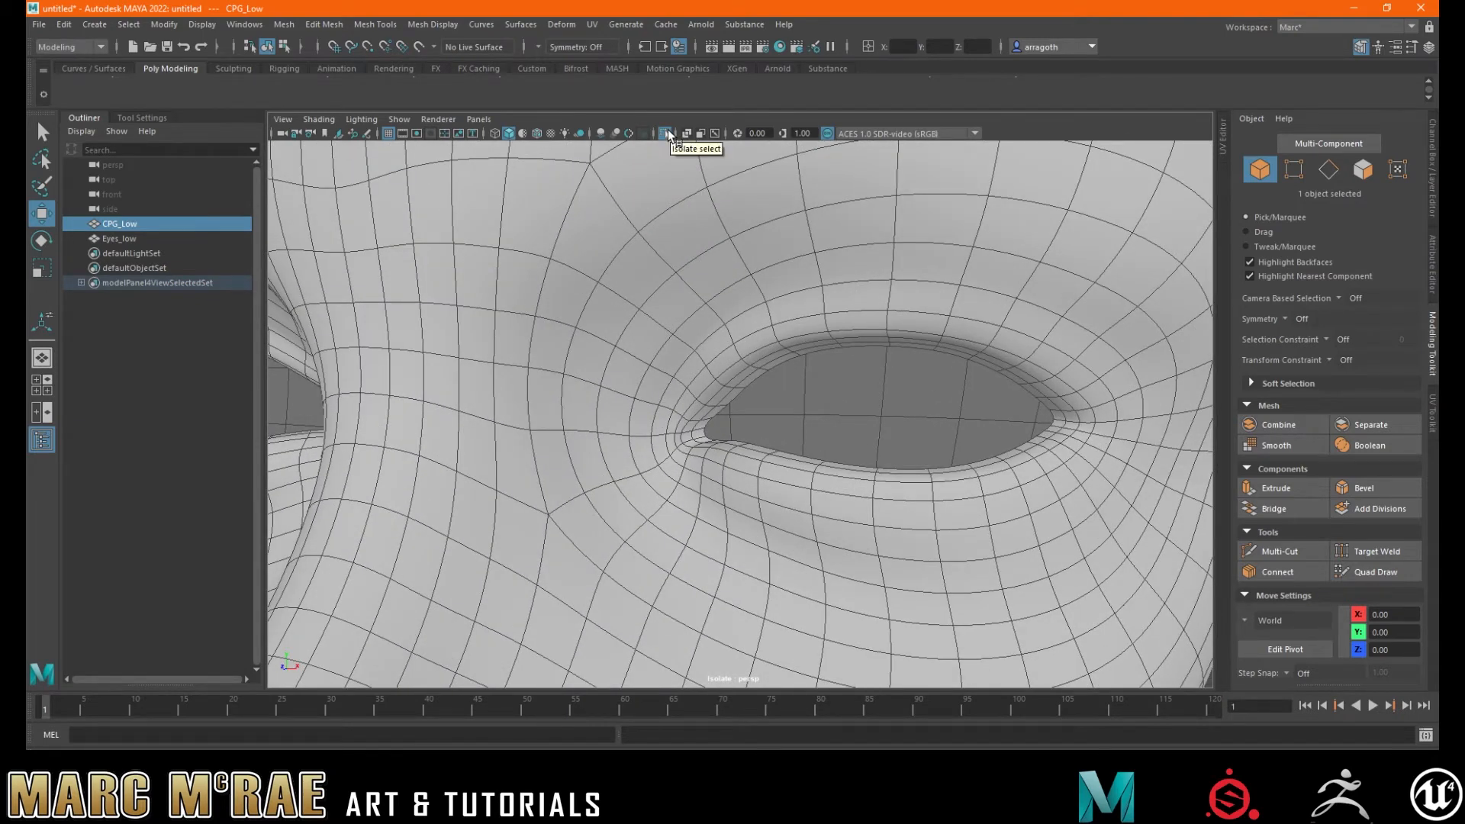
{"action": "left_click", "coordinate": [666, 134]}
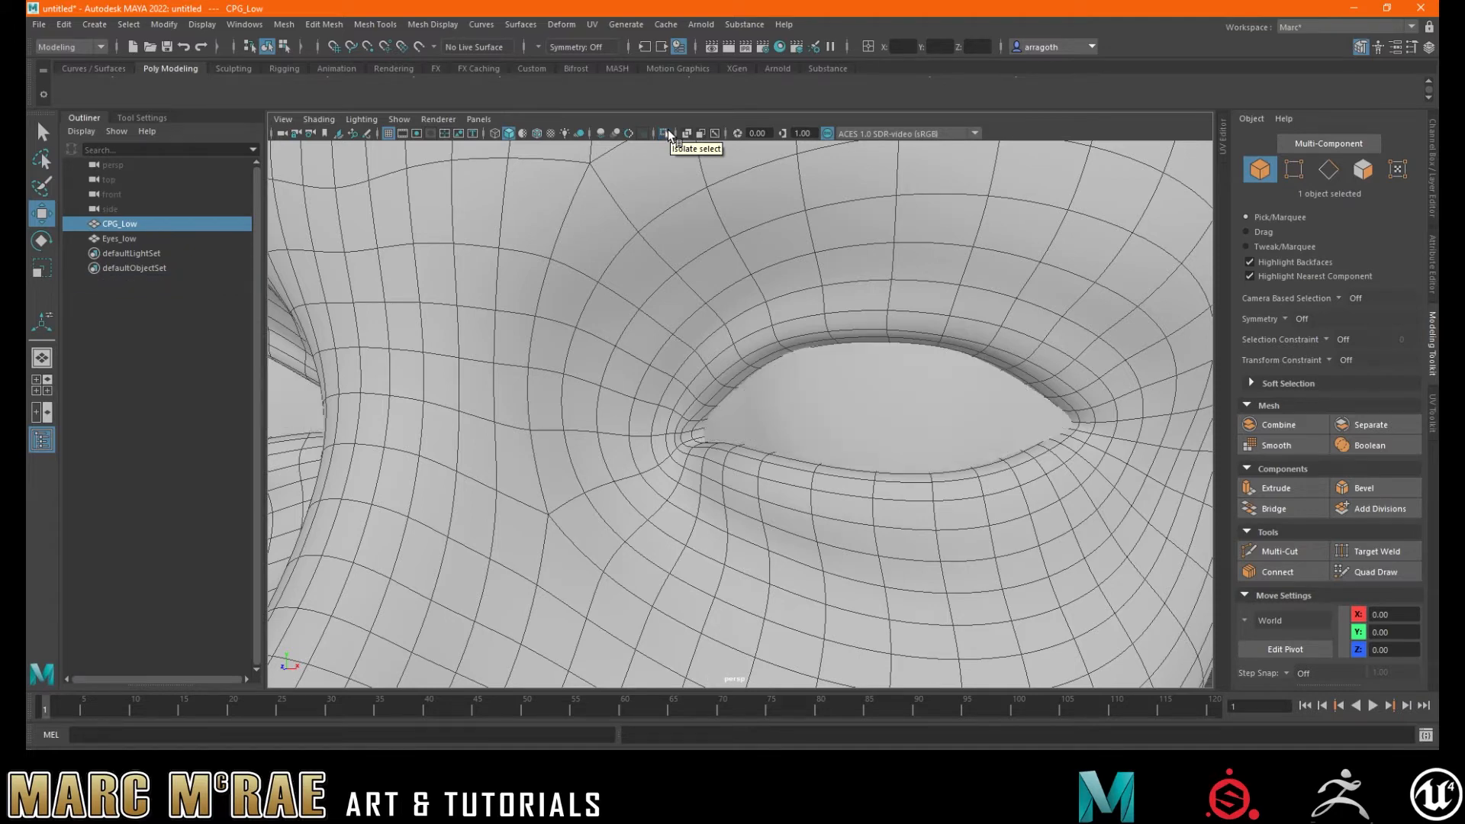
{"action": "scroll", "coordinate": [794, 325], "scroll_direction": "down", "scroll_amount": 5}
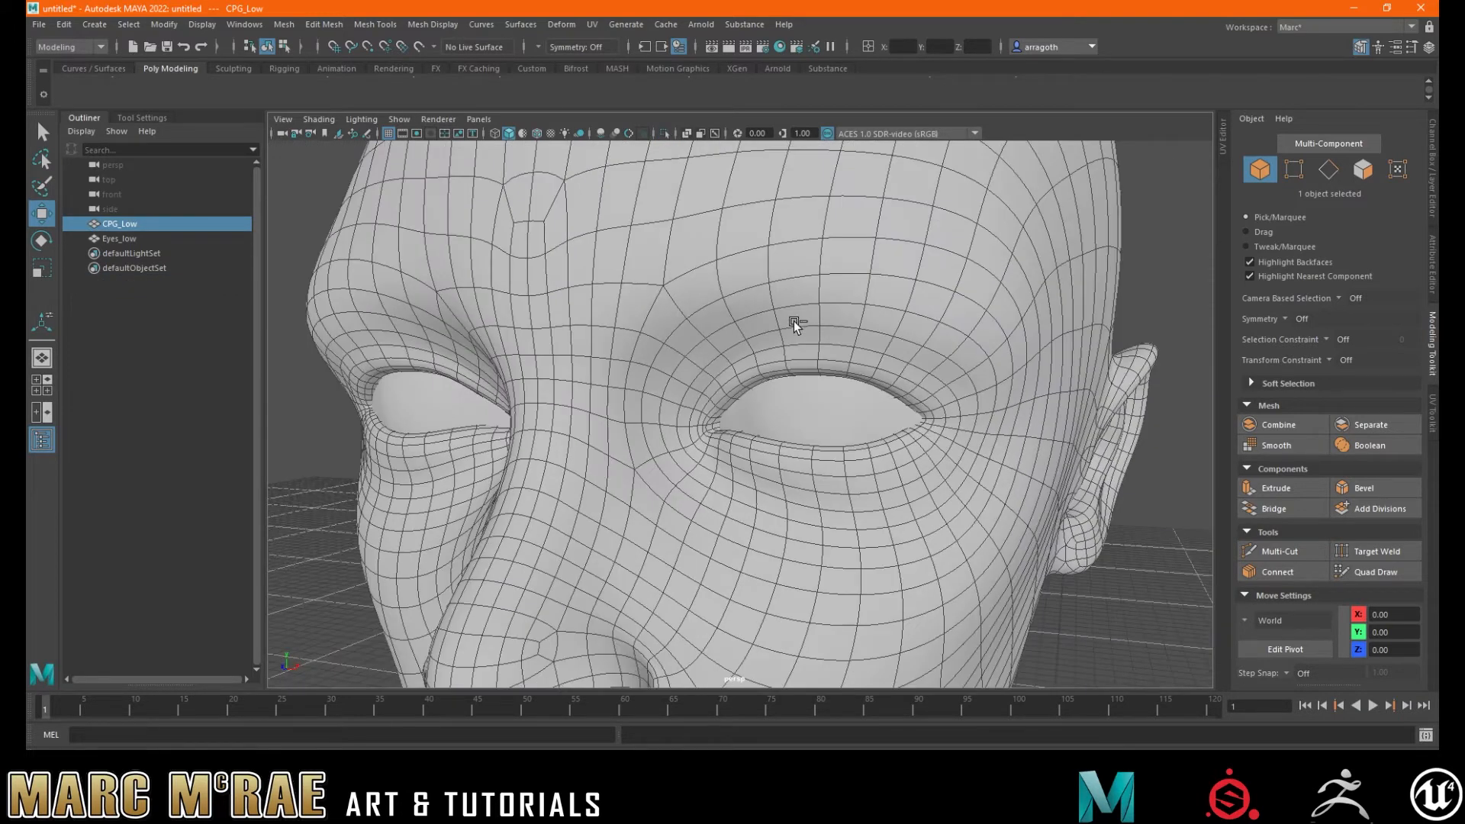
- Isolate the Eyes_low mesh in the viewport, and bring back the rest of the scene
{"action": "left_click", "coordinate": [790, 419]}
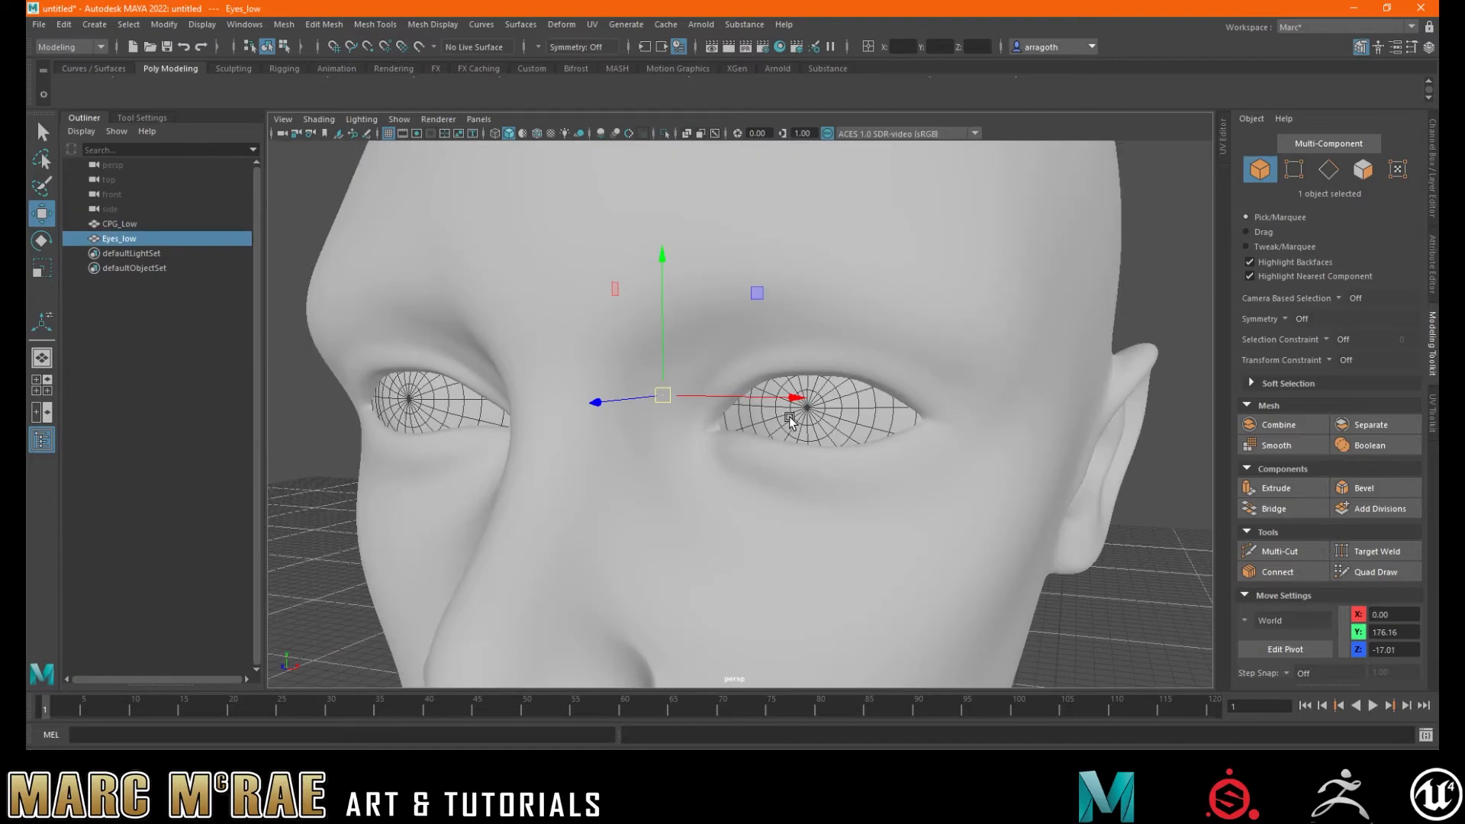
{"action": "key", "text": "ctrl+1"}
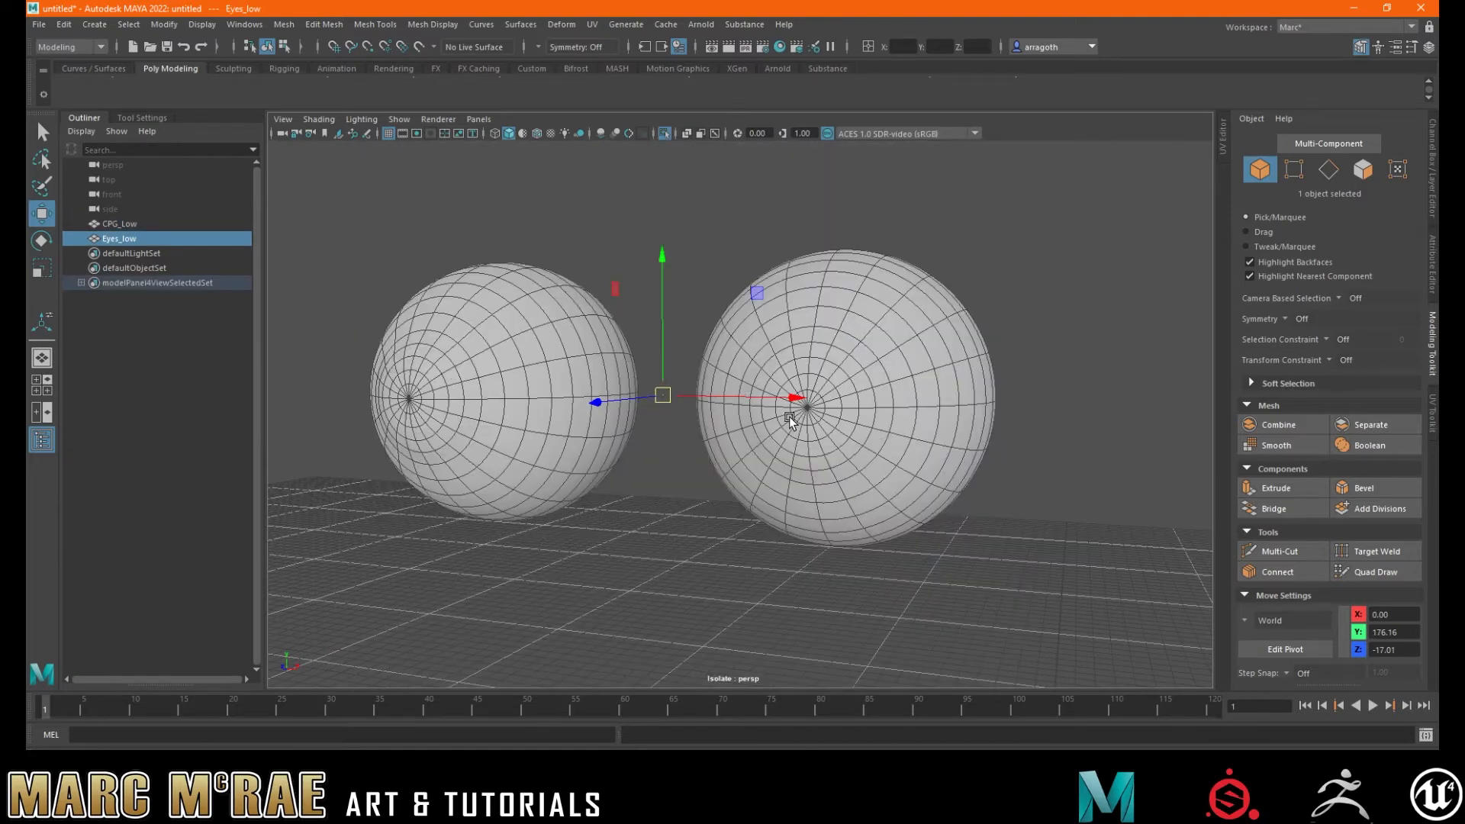
{"action": "key", "text": "ctrl+1"}
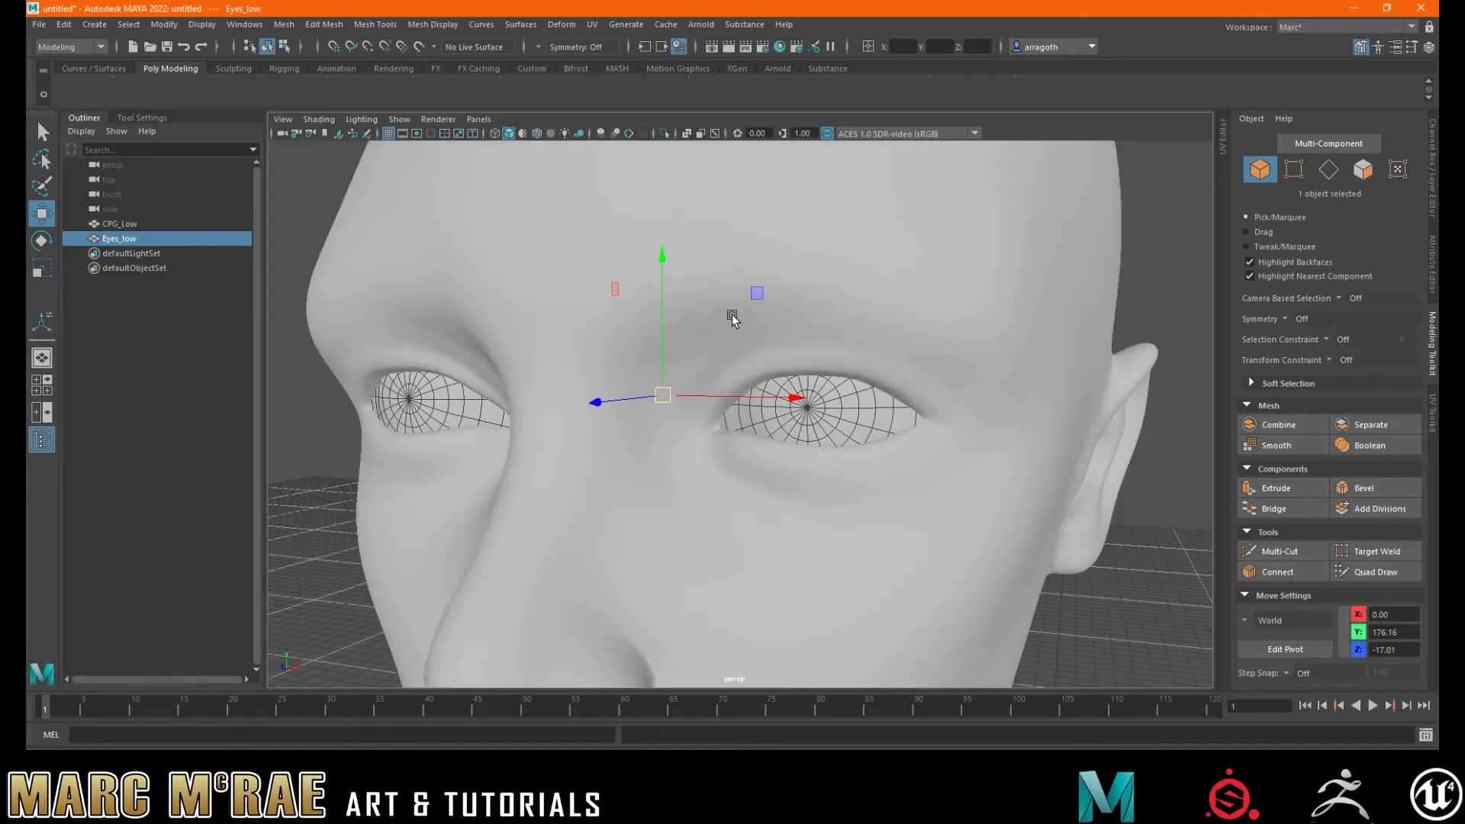
- Show the Channel Box / Layer Editor and select the Eyes_low mesh
{"action": "scroll", "coordinate": [734, 318], "scroll_direction": "down", "scroll_amount": 4}
{"action": "left_click_drag", "start_coordinate": [772, 329], "coordinate": [756, 328], "text": "alt"}
{"action": "middle_click_drag", "start_coordinate": [757, 328], "coordinate": [739, 298], "text": "alt"}
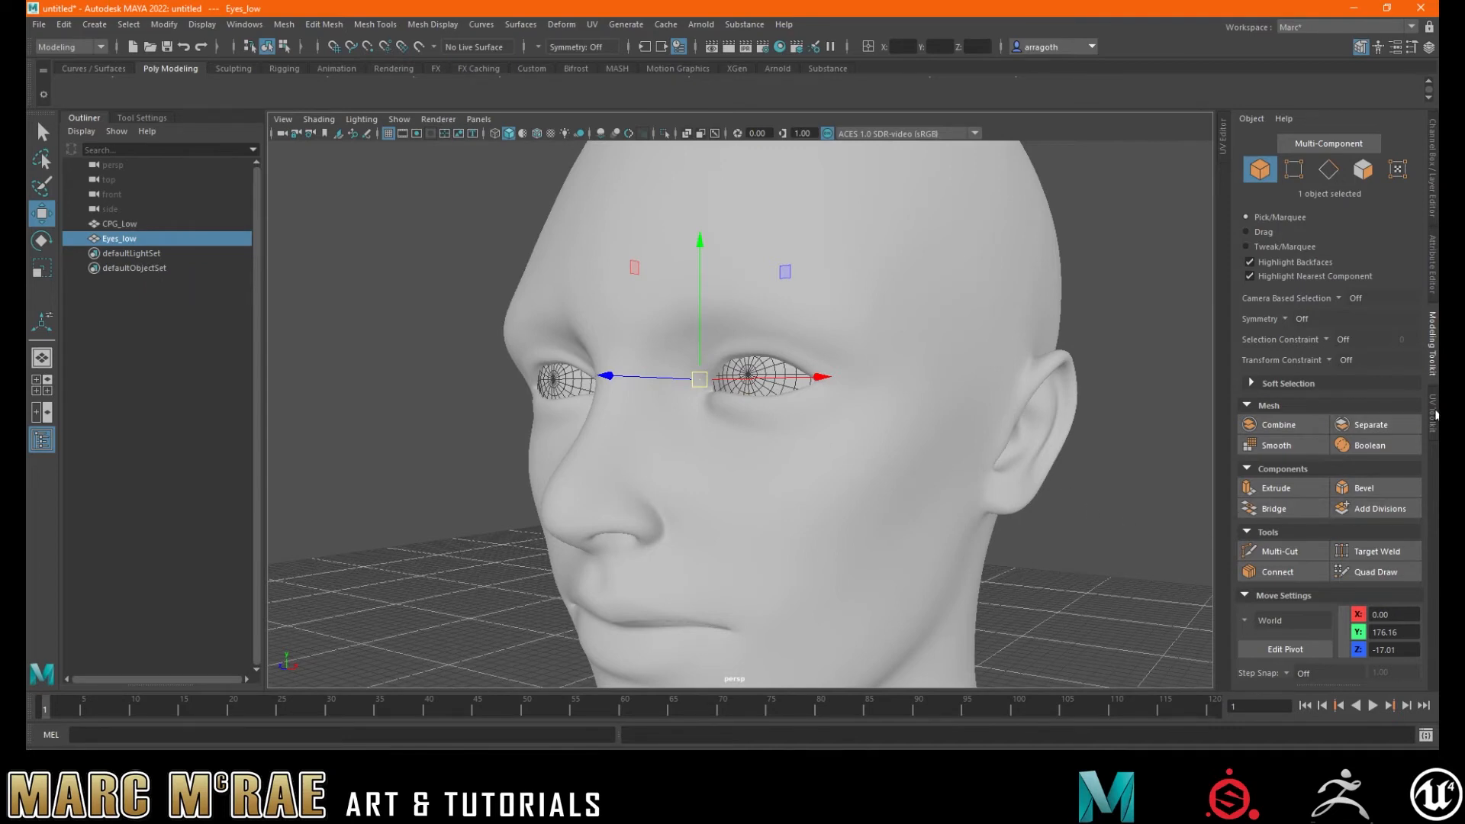
{"action": "left_click", "coordinate": [1433, 185]}
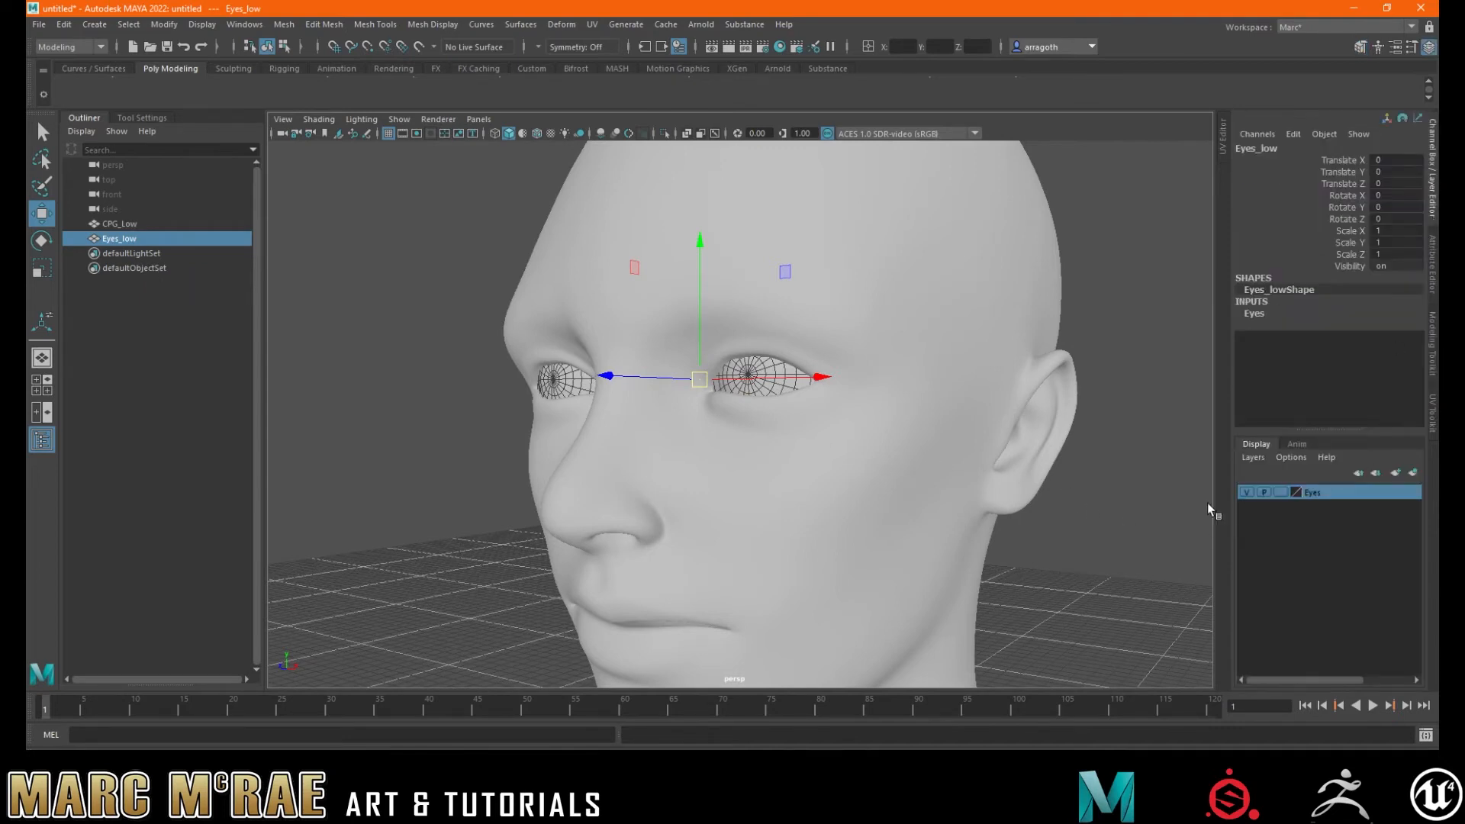
{"action": "left_click", "coordinate": [1049, 566]}
{"action": "left_click", "coordinate": [778, 397]}
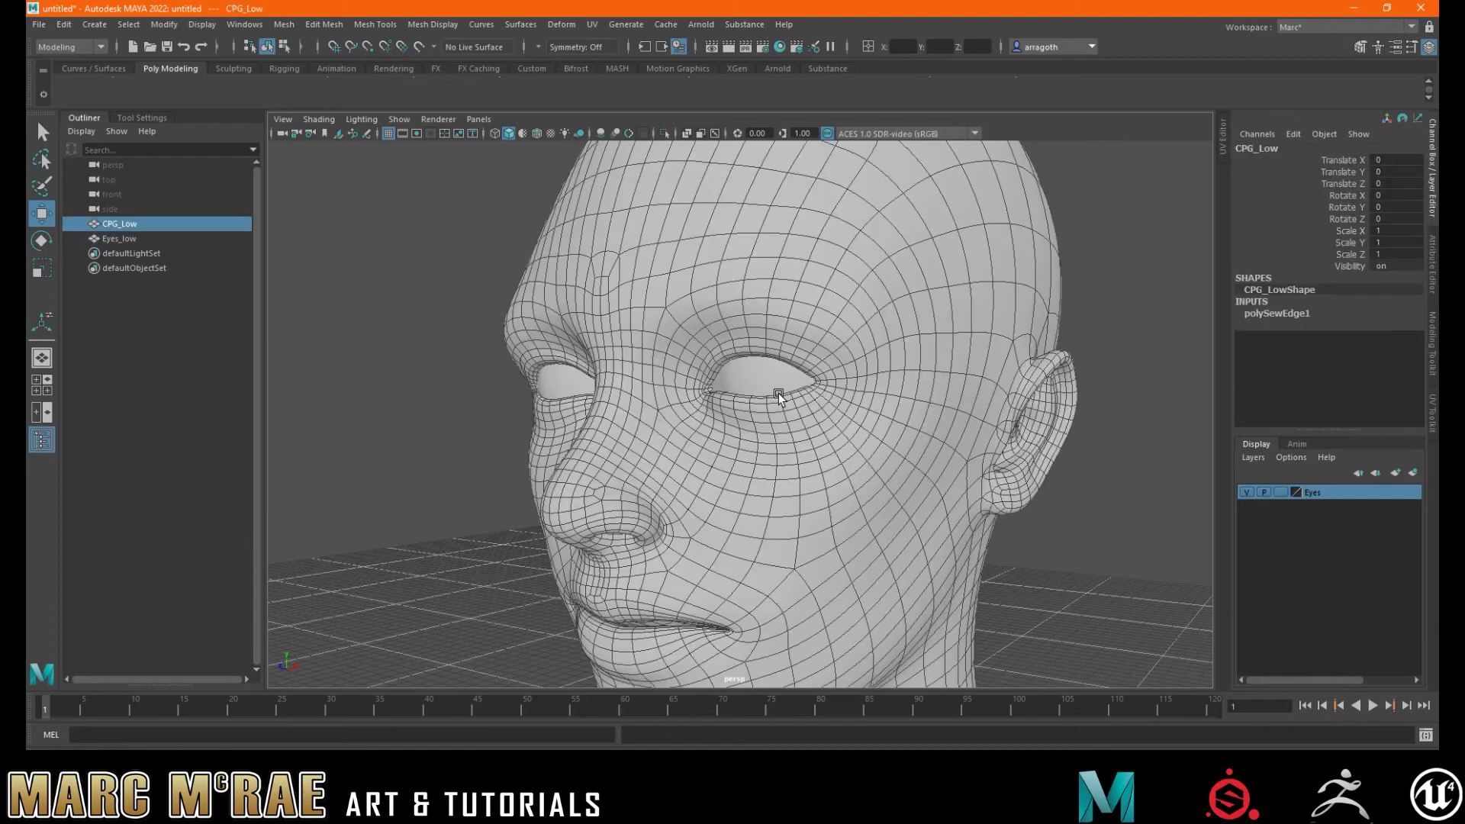
{"action": "left_click", "coordinate": [741, 385]}
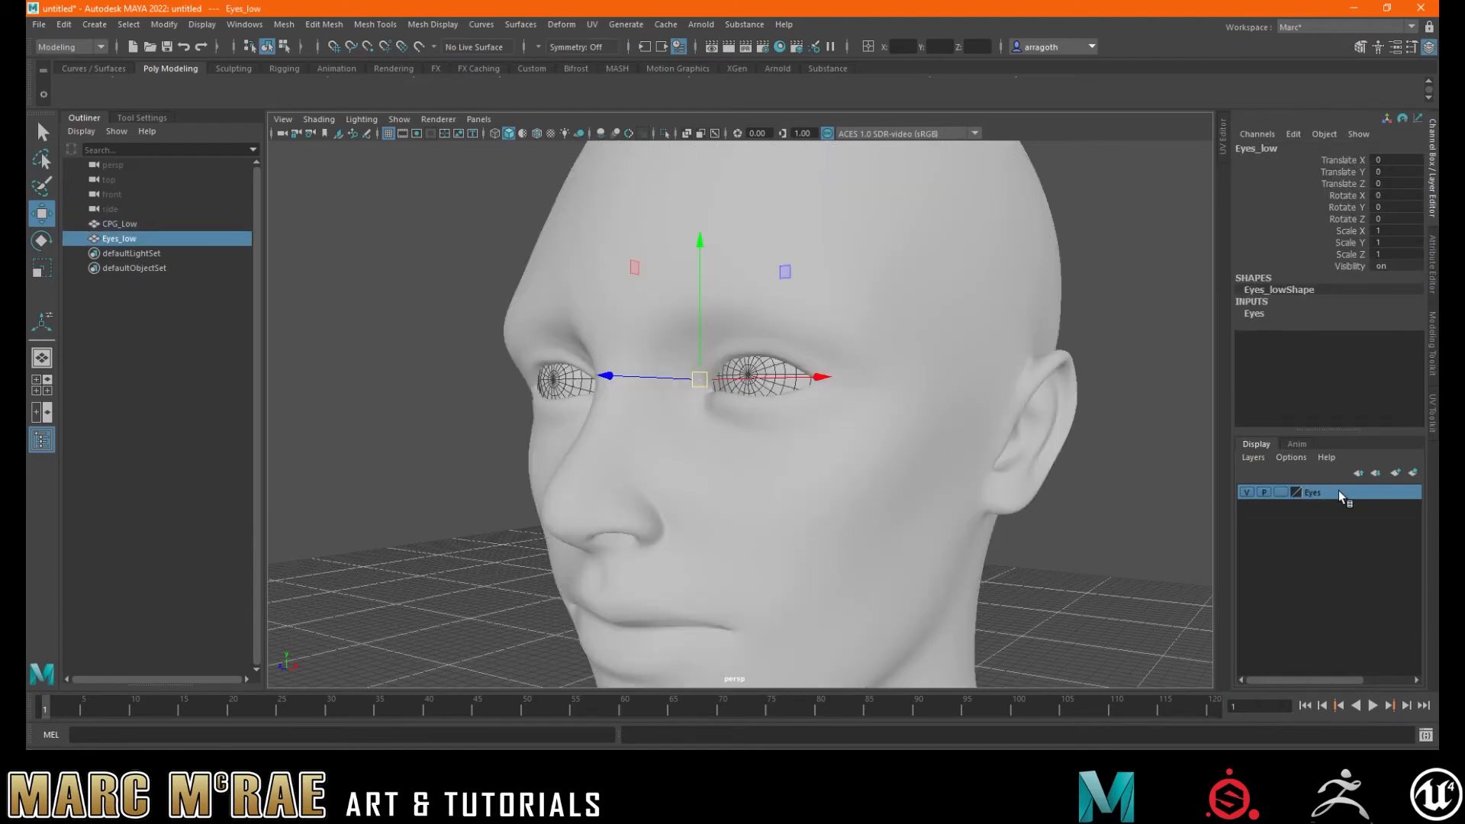
- Toggle the visibility of the Eyes display layer off and on several times
{"action": "left_click", "coordinate": [1246, 493]}
{"action": "left_click", "coordinate": [1246, 492]}
{"action": "left_click", "coordinate": [1247, 493]}
{"action": "left_click", "coordinate": [1247, 492]}
{"action": "left_click", "coordinate": [1246, 493]}
{"action": "left_click", "coordinate": [1247, 493]}
{"action": "left_click", "coordinate": [1246, 493]}
{"action": "left_click", "coordinate": [1246, 492]}
- Select the CPG_Low body mesh and bring up the available commands for the Eyes display layer
{"action": "left_click", "coordinate": [907, 497]}
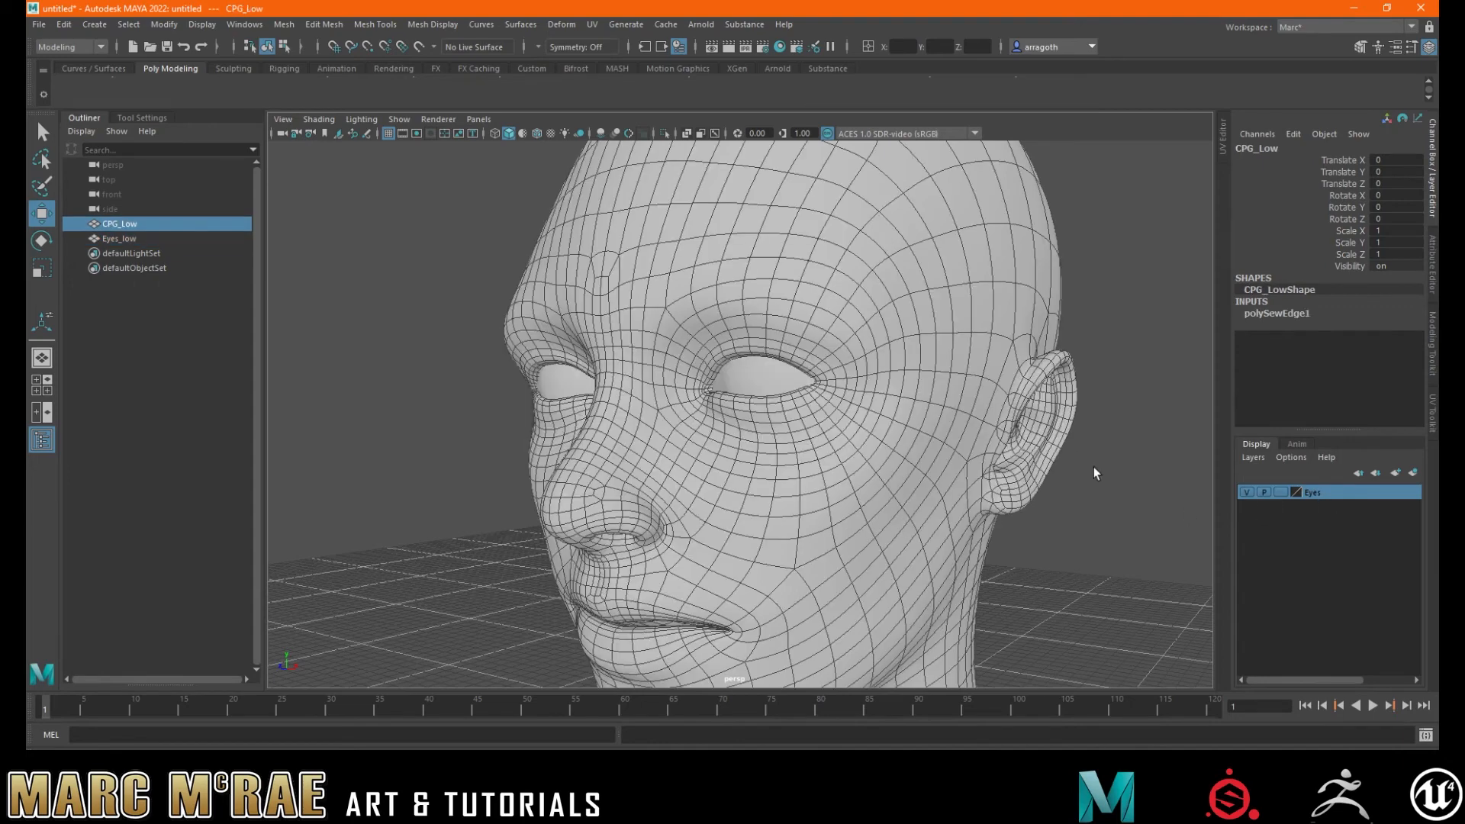
{"action": "right_click", "coordinate": [1321, 498]}
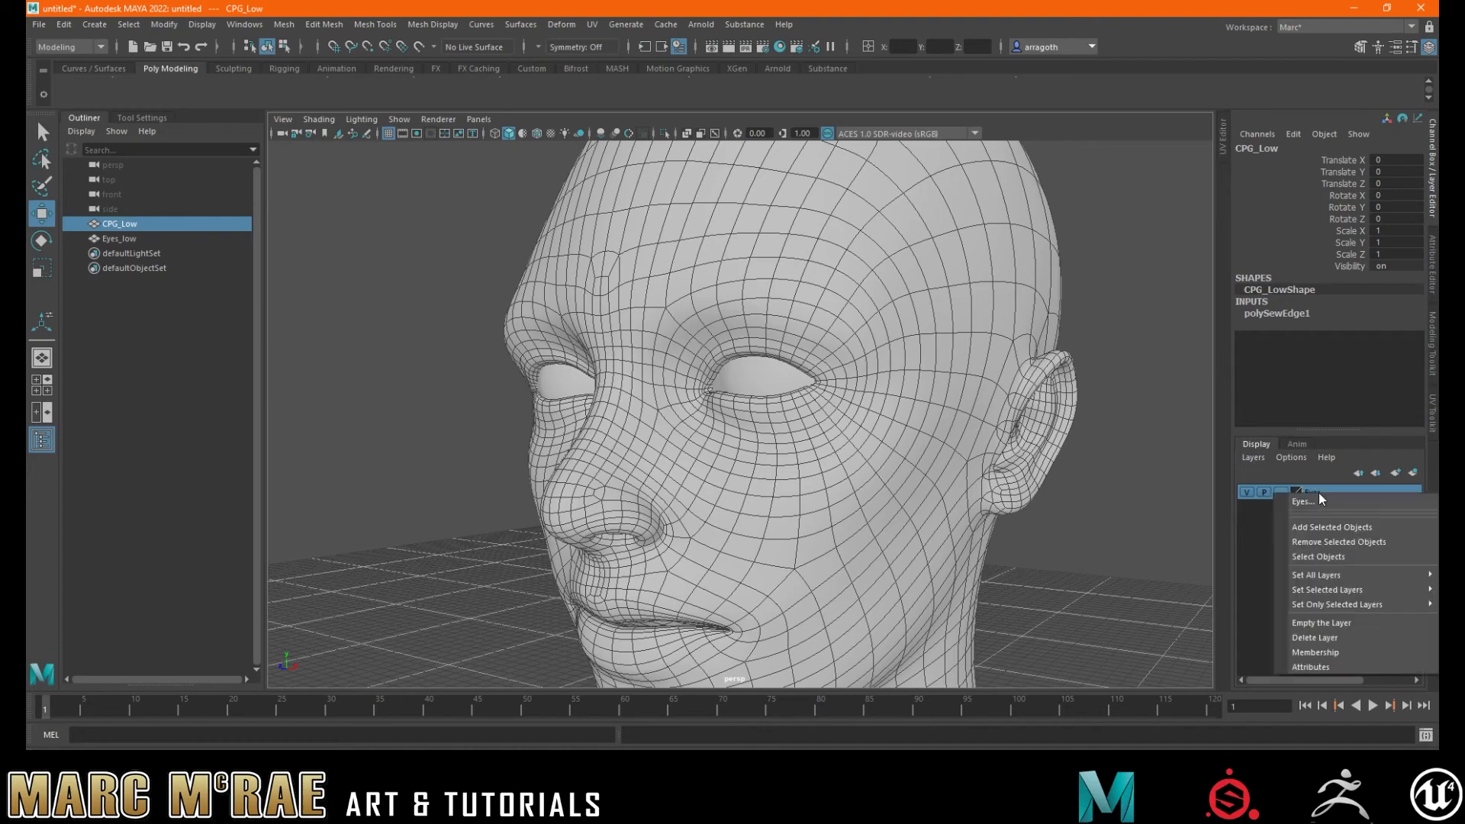